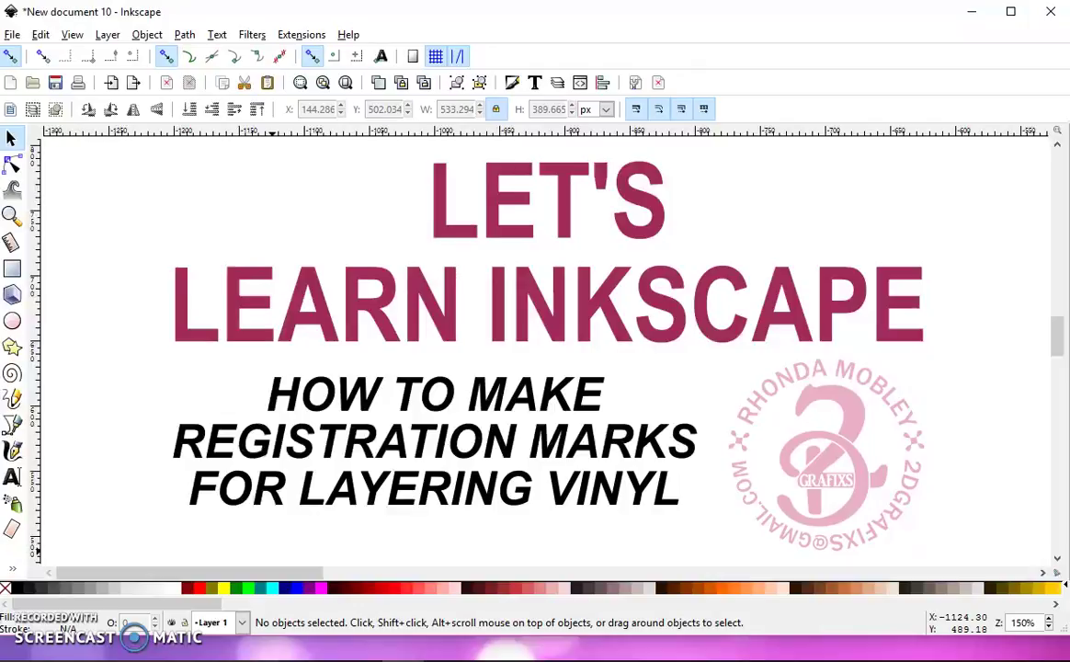
Center the BLUE GO WOLVERINES bear logo on screen and ungroup it into three paths.
scroll(1012, 446, "down", 3)
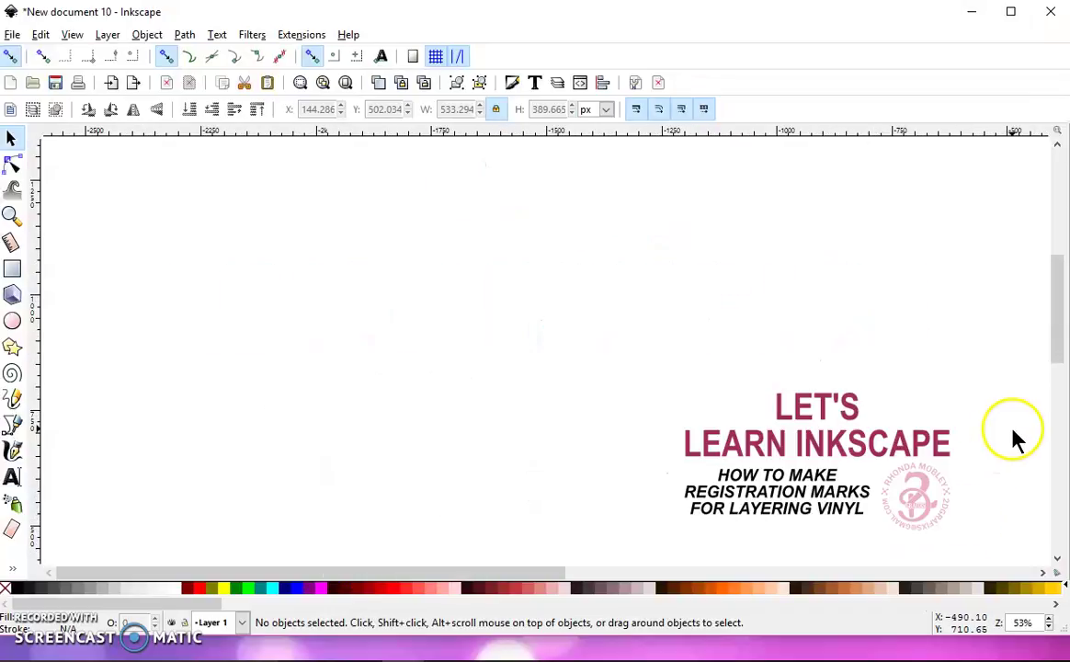
left_click_drag(975, 430, 211, 354)
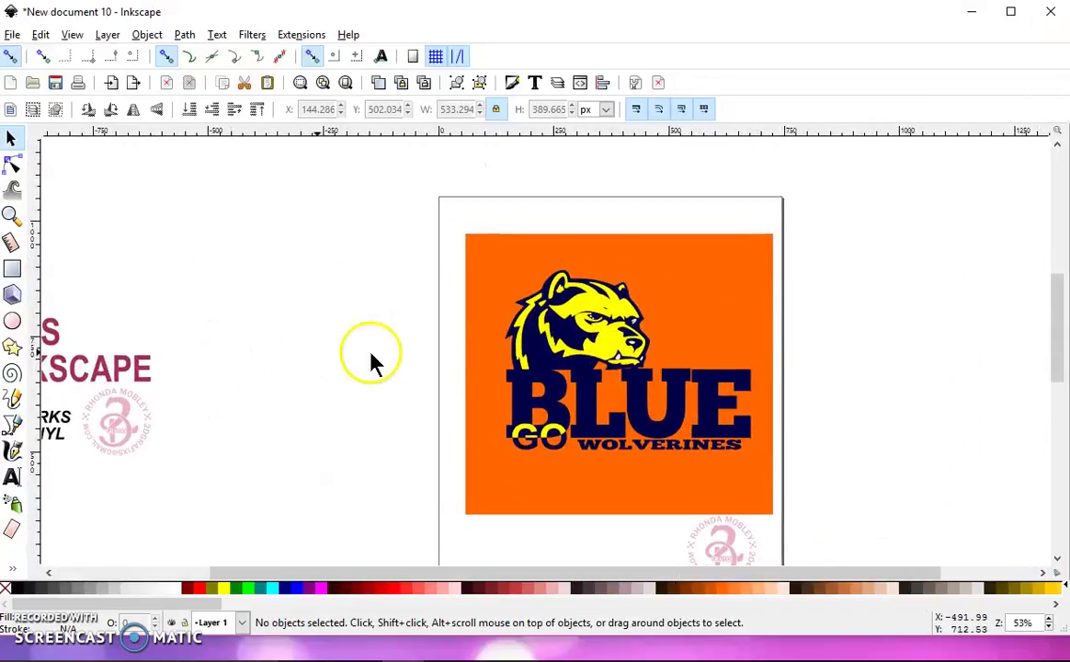
left_click_drag(568, 371, 423, 317)
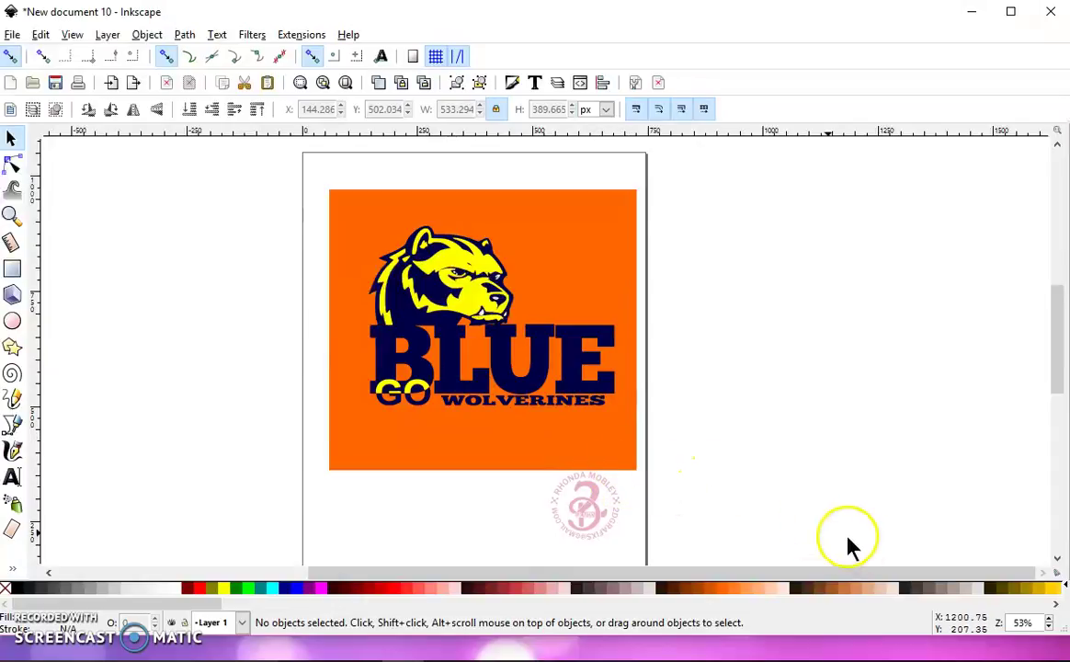
left_click(12, 141)
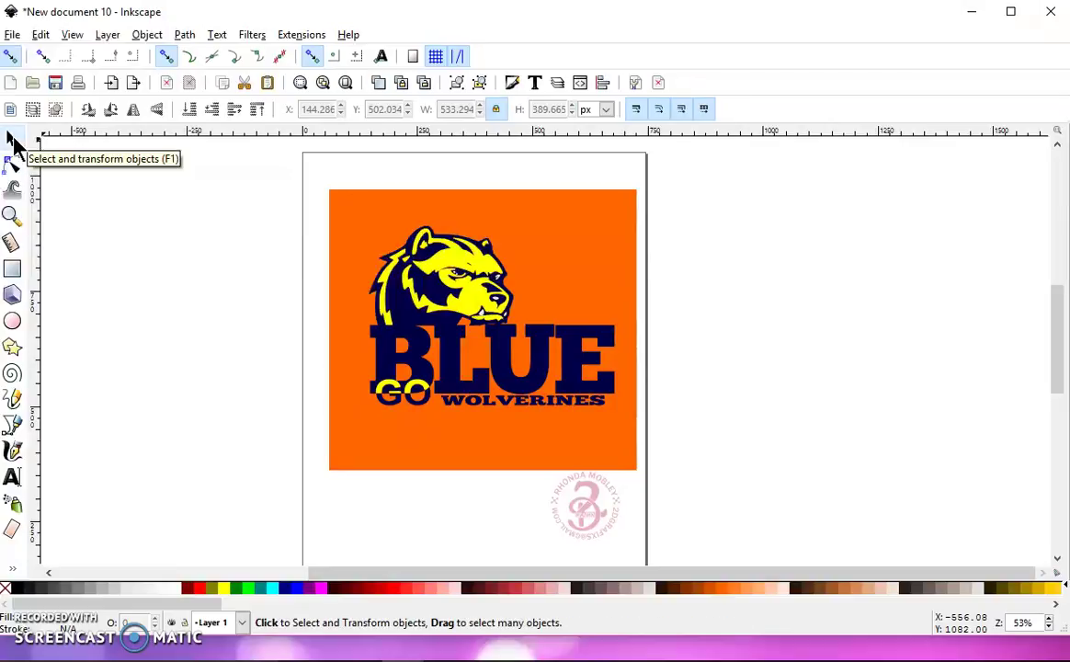
left_click(381, 250)
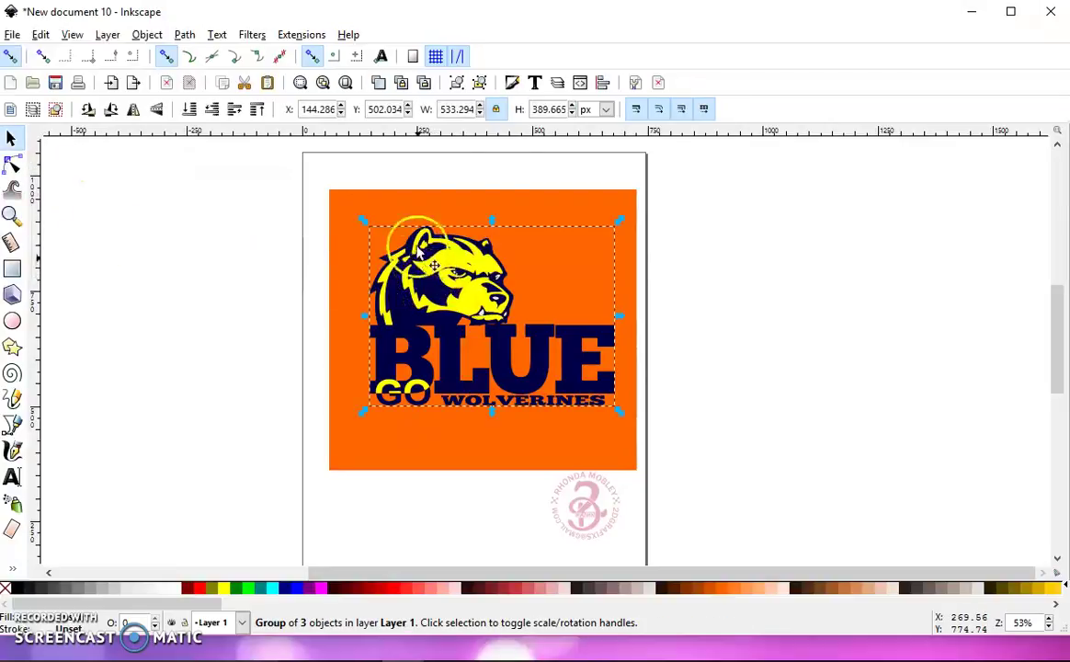
left_click(480, 85)
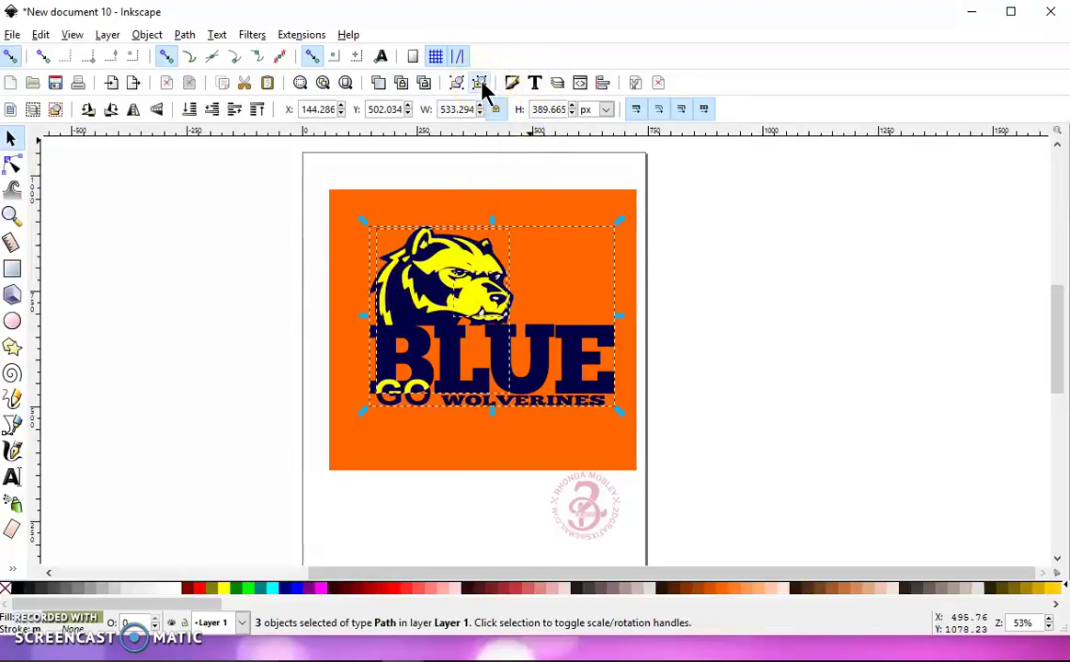
left_click(480, 85)
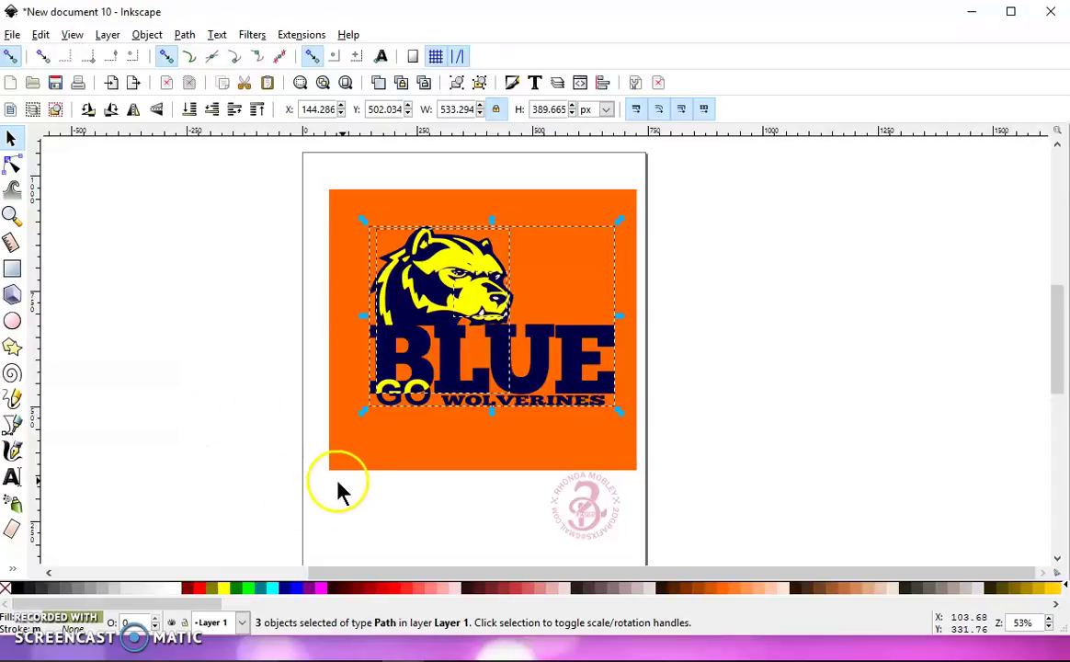
Nudge the orange background rectangle to X 54.665, Y 357.594.
left_click(352, 458)
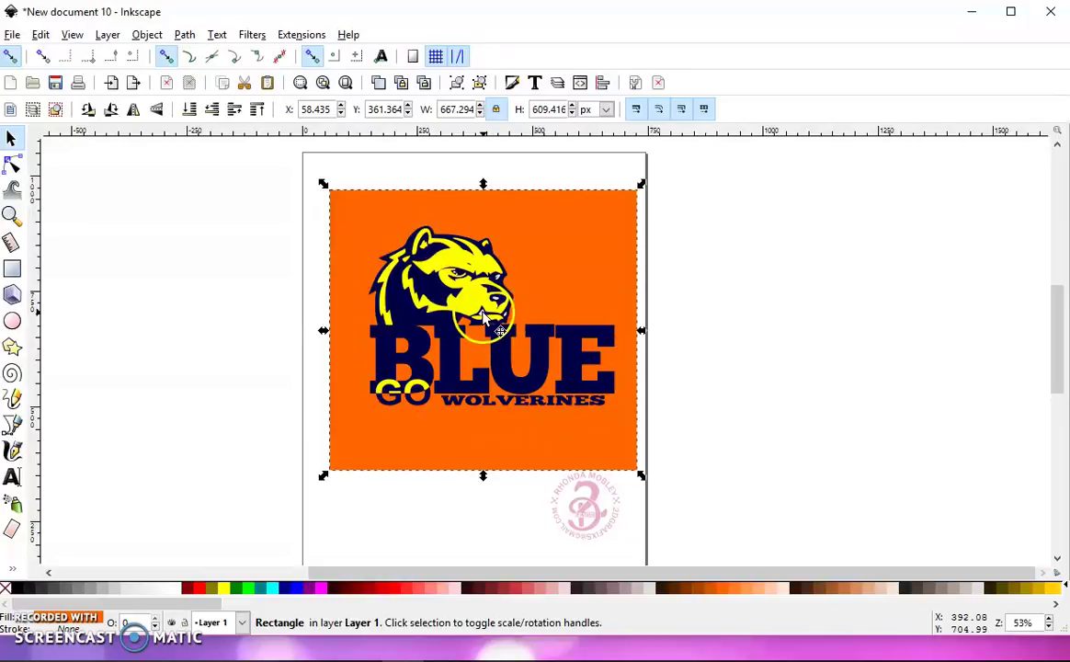
left_click_drag(387, 443, 383, 446)
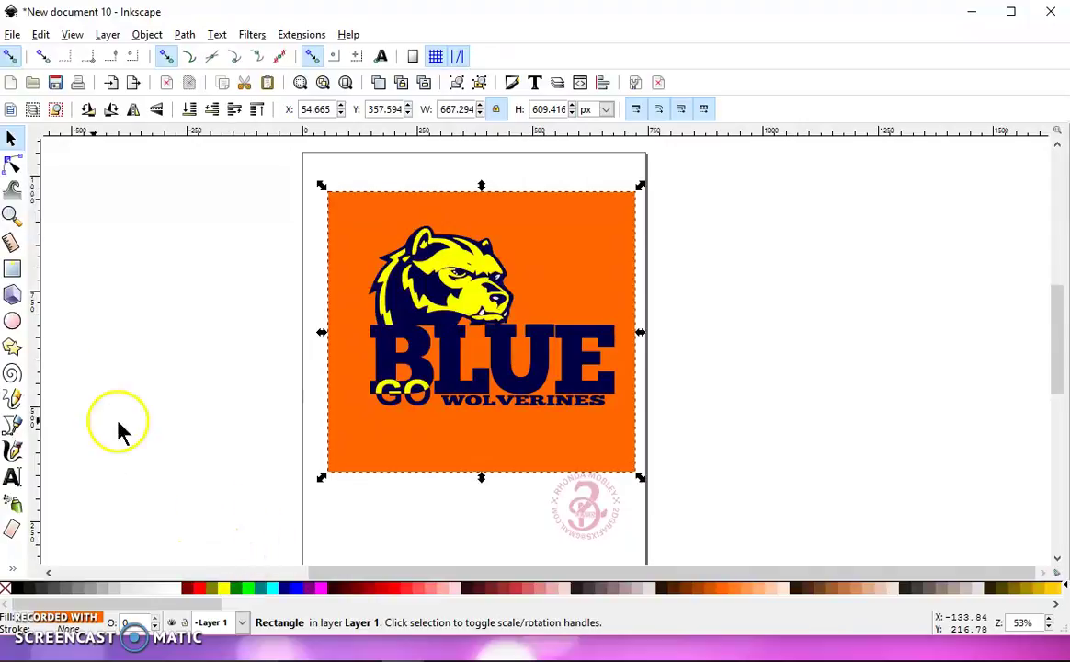
Draw a 32.045 px square inside the orange background's top-left corner.
left_click(13, 272)
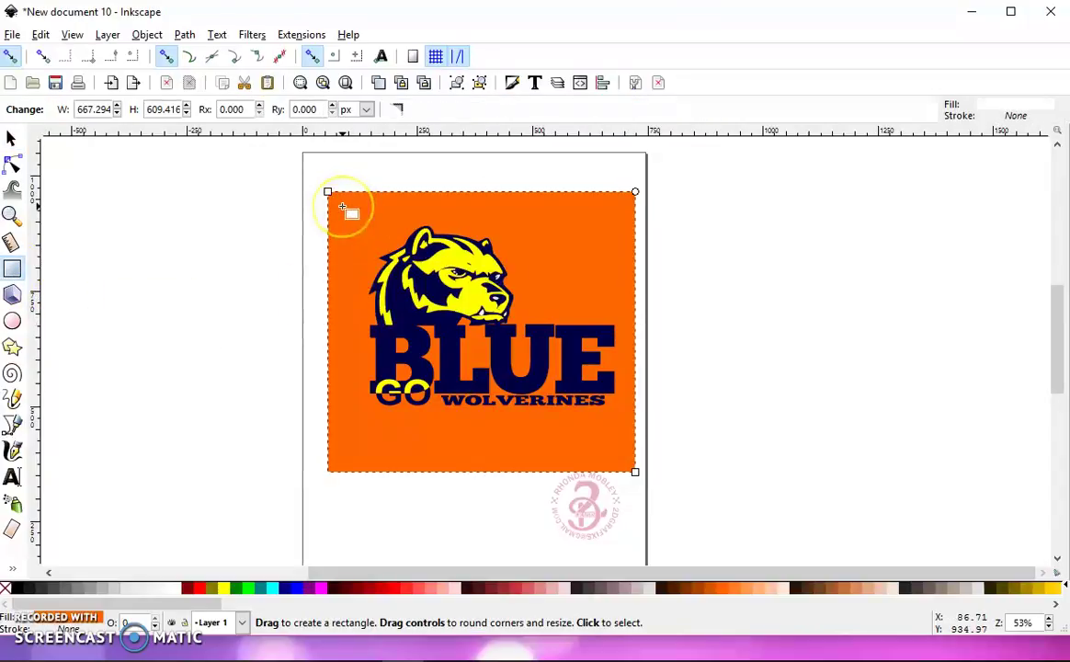
left_click_drag(342, 208, 359, 224)
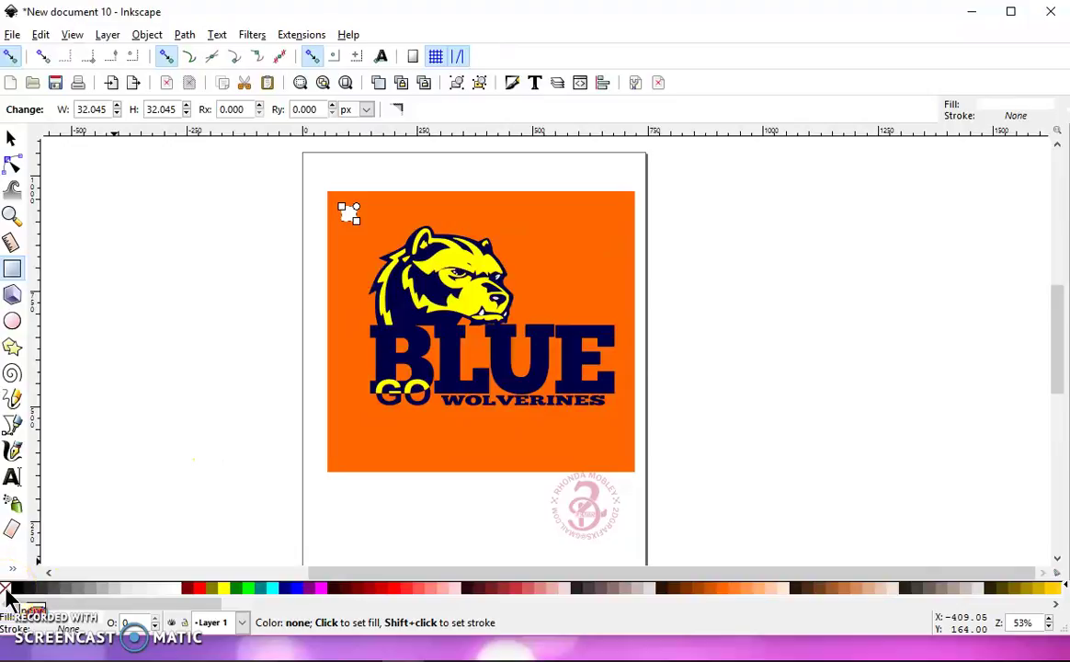
key("shift")
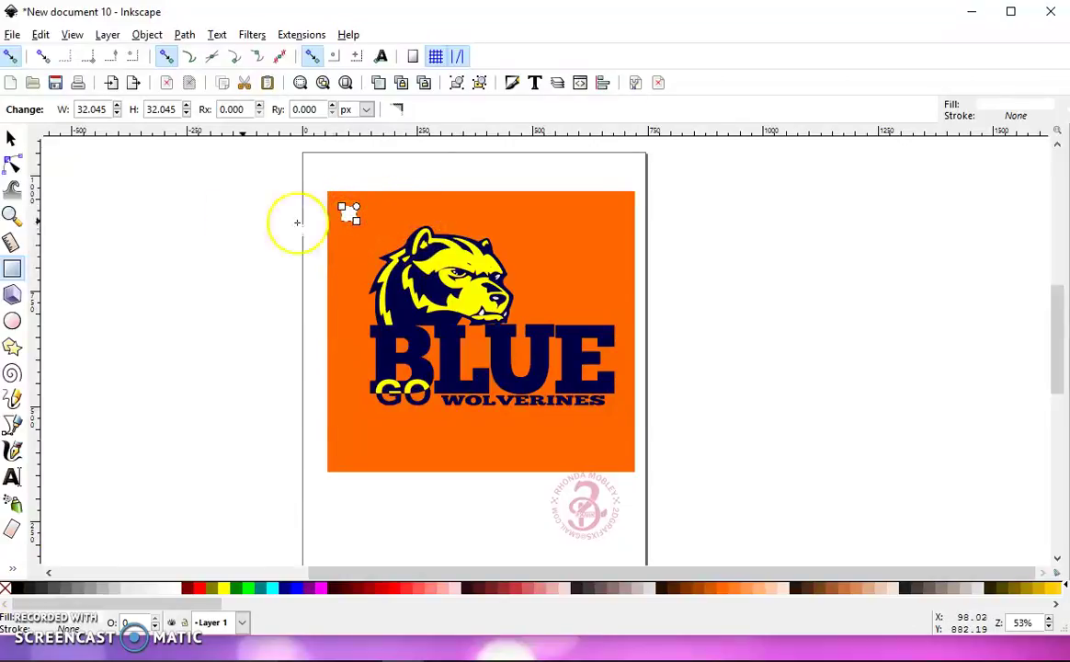
Duplicate the small square at X 84.826, Y 902.920 and reselect it.
left_click(11, 137)
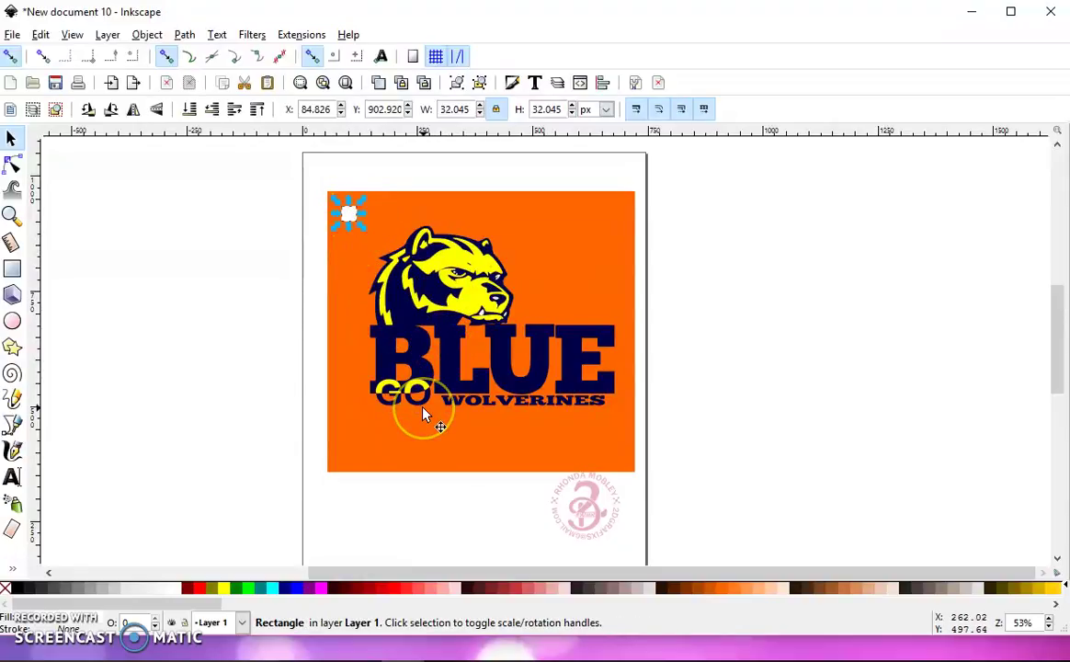
key("ctrl")
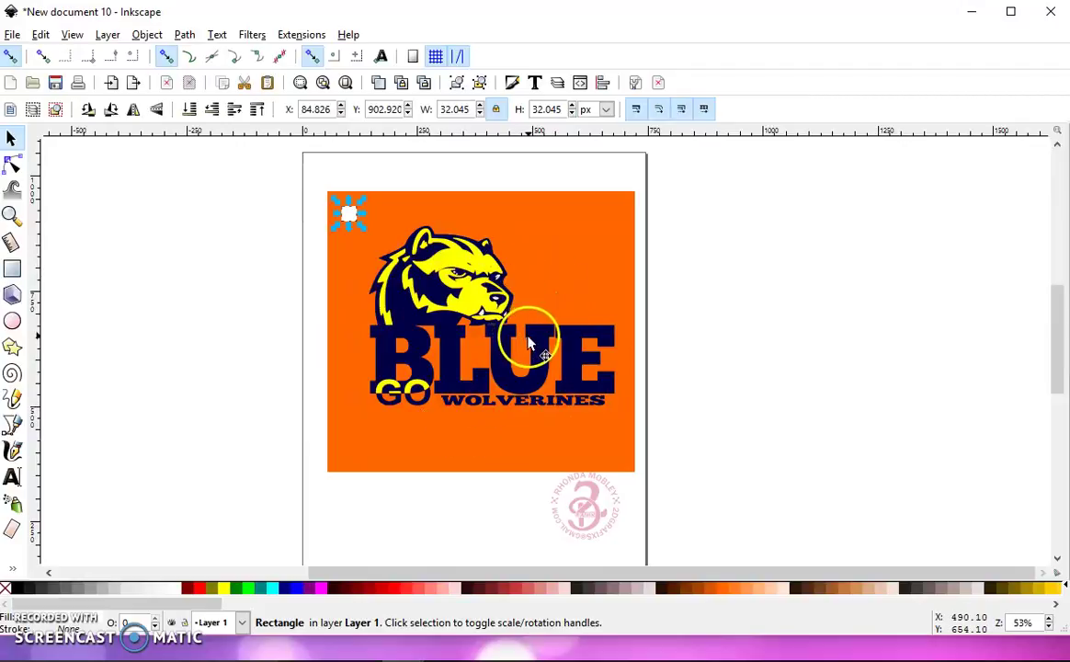
left_click(55, 108)
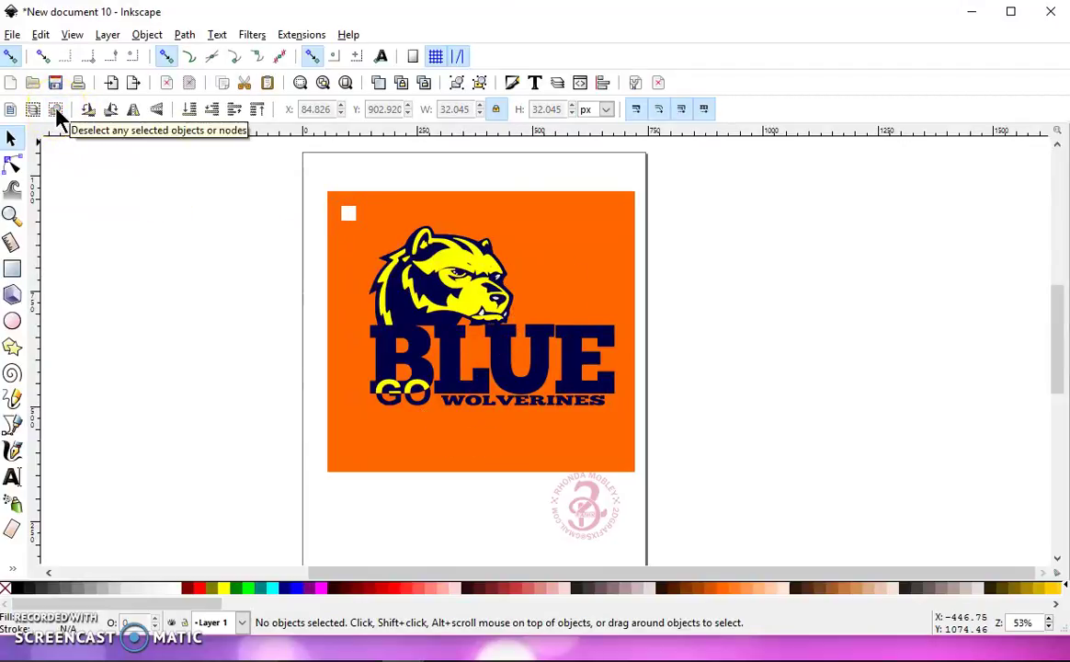
left_click(348, 215)
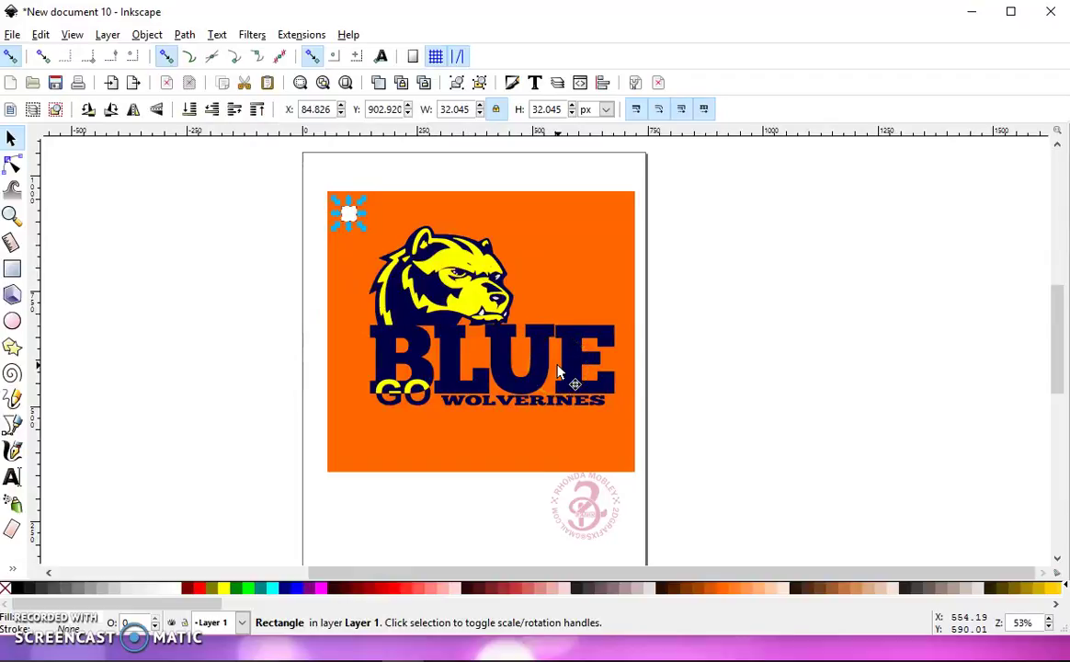
Fill one square navy, combine it with the navy logo paths, and lower it to the bottom.
left_click(286, 594)
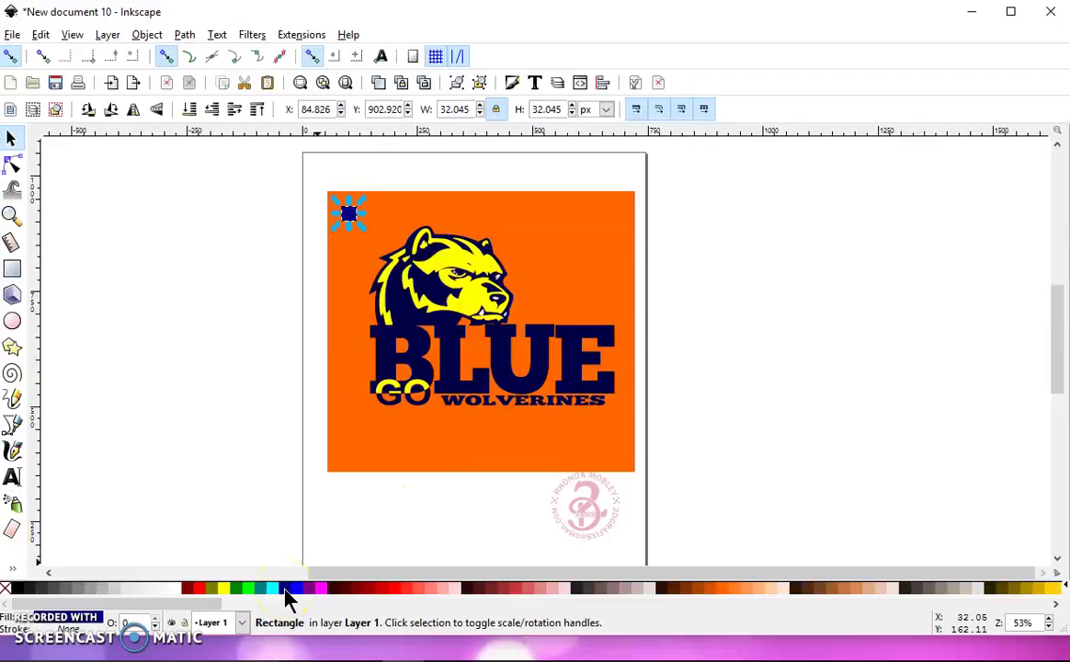
left_click(519, 384, "shift")
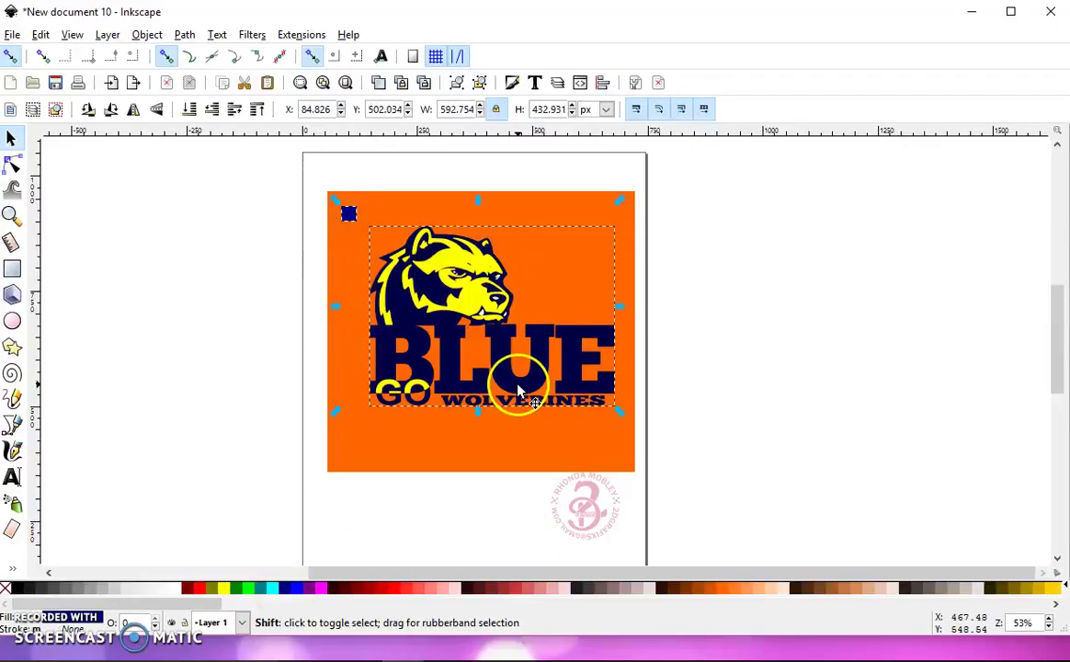
left_click(185, 35)
left_click(211, 251)
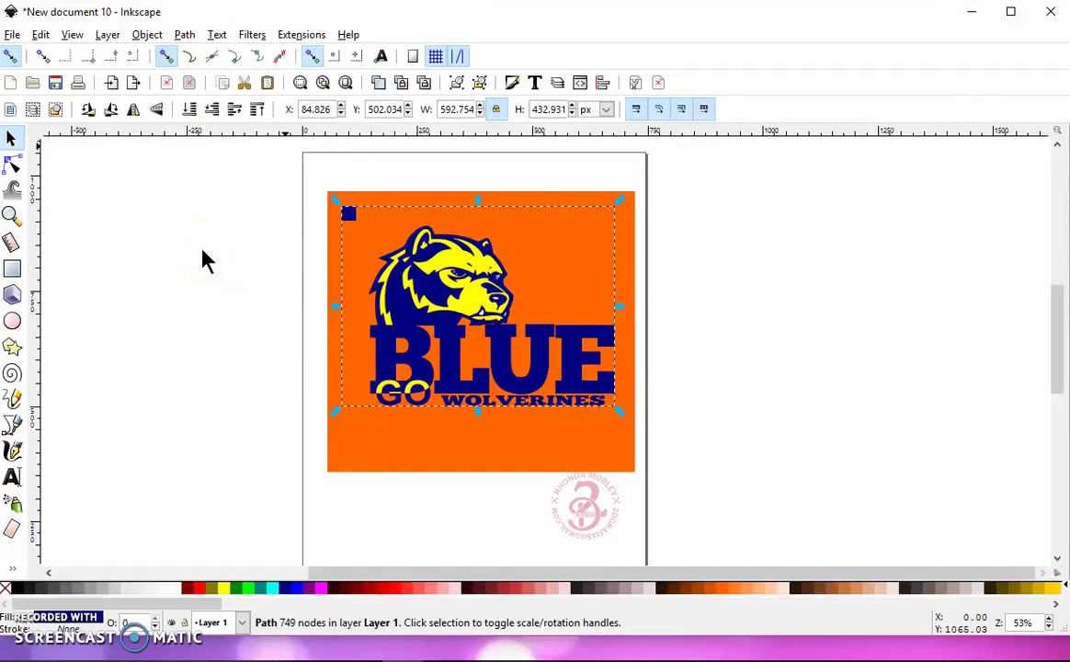
left_click(189, 109)
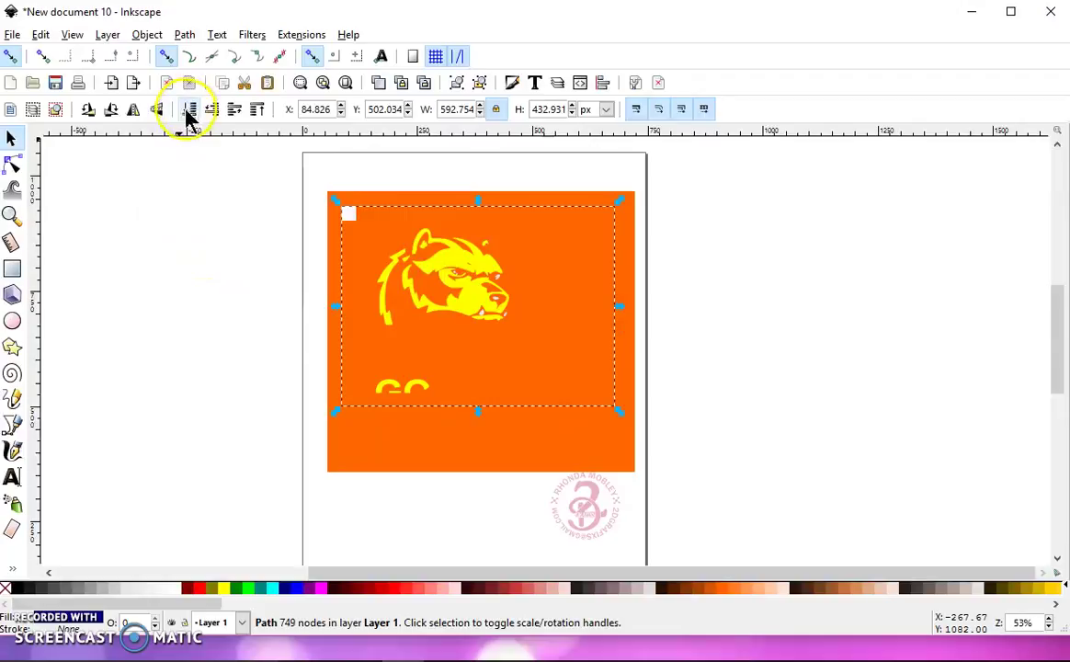
left_click(55, 111)
left_click(353, 221)
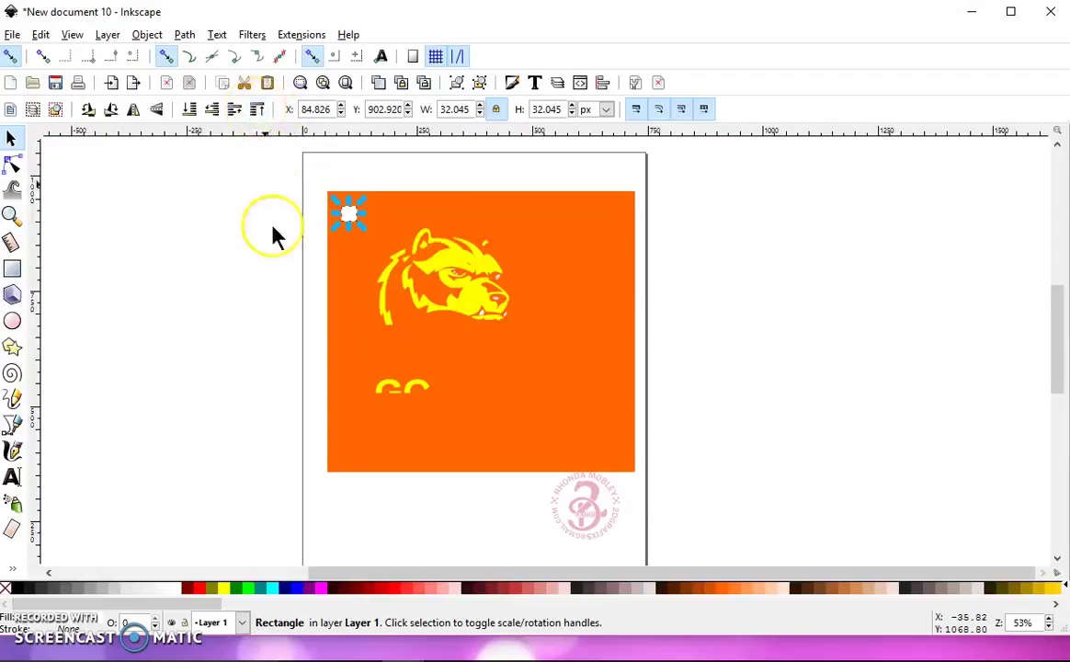
Fill the second square yellow, combine it with the yellow bear parts, and lower it to the bottom.
left_click(228, 591)
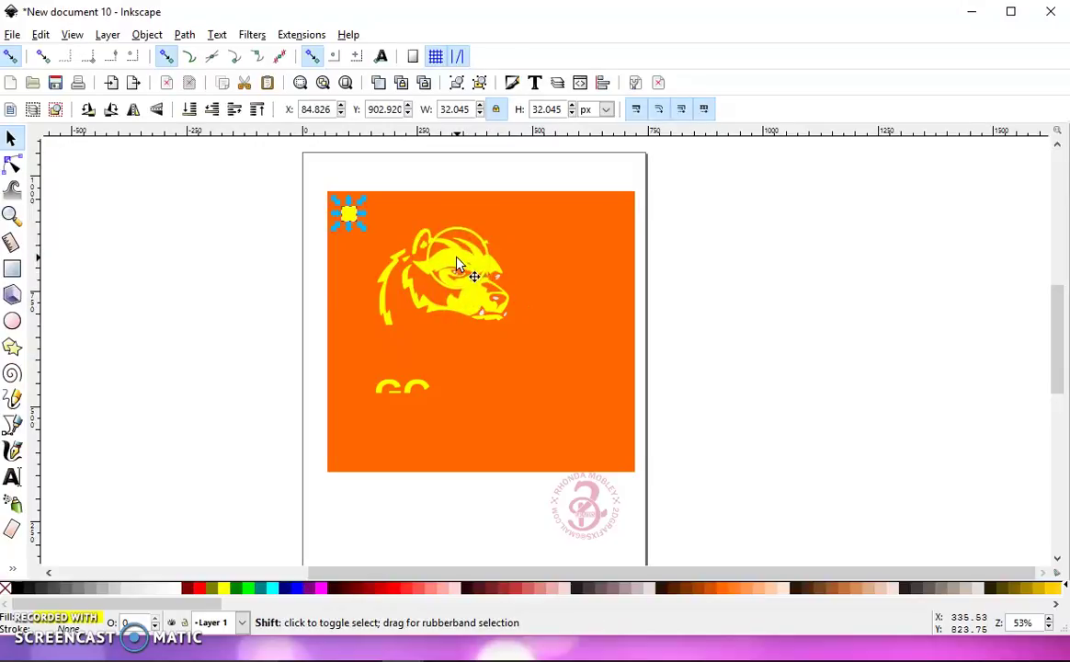
left_click(450, 266, "shift")
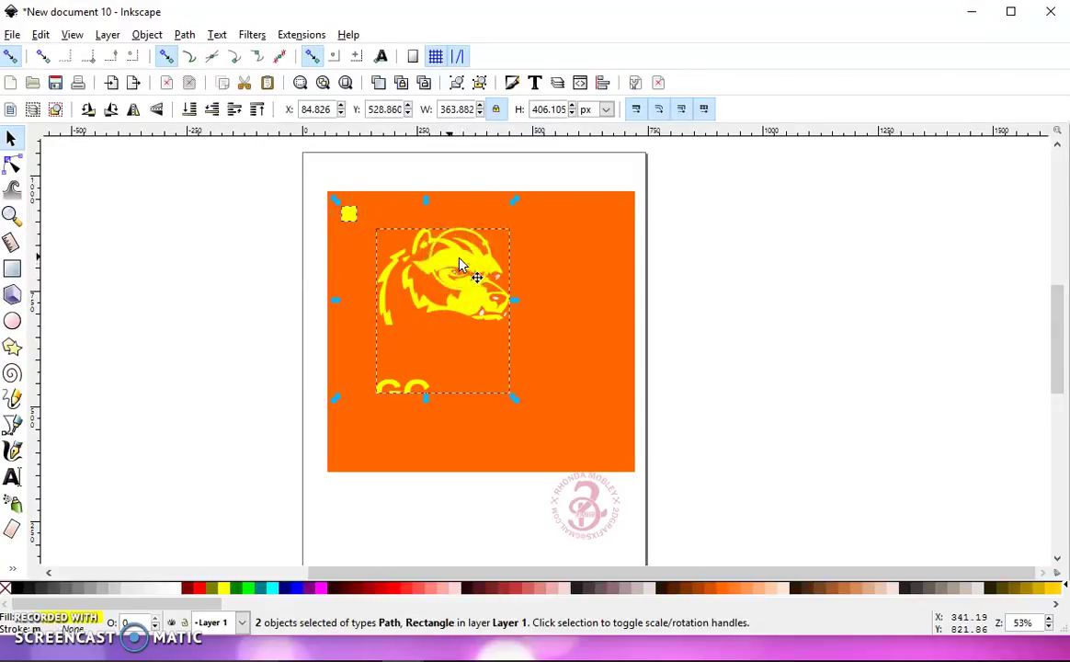
left_click(186, 37)
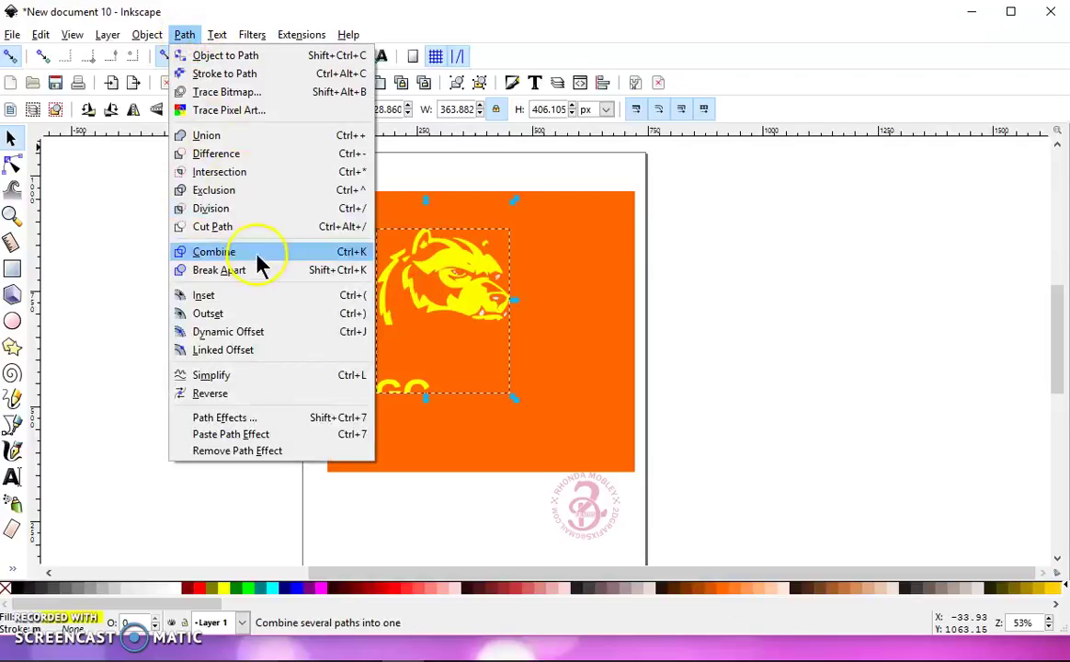
left_click(291, 254)
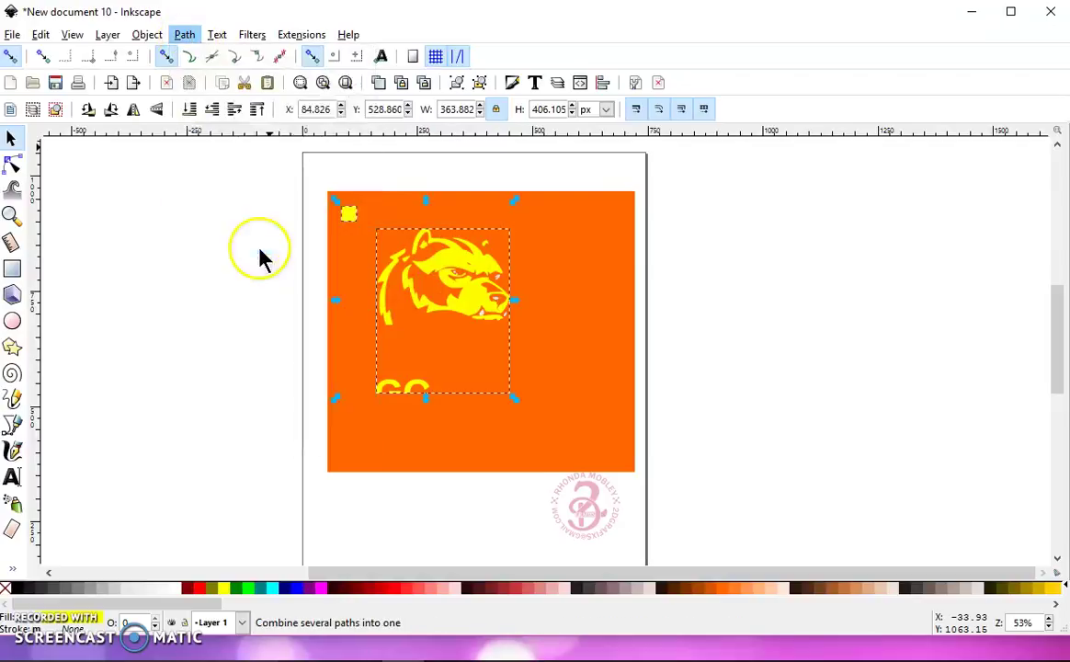
left_click(190, 110)
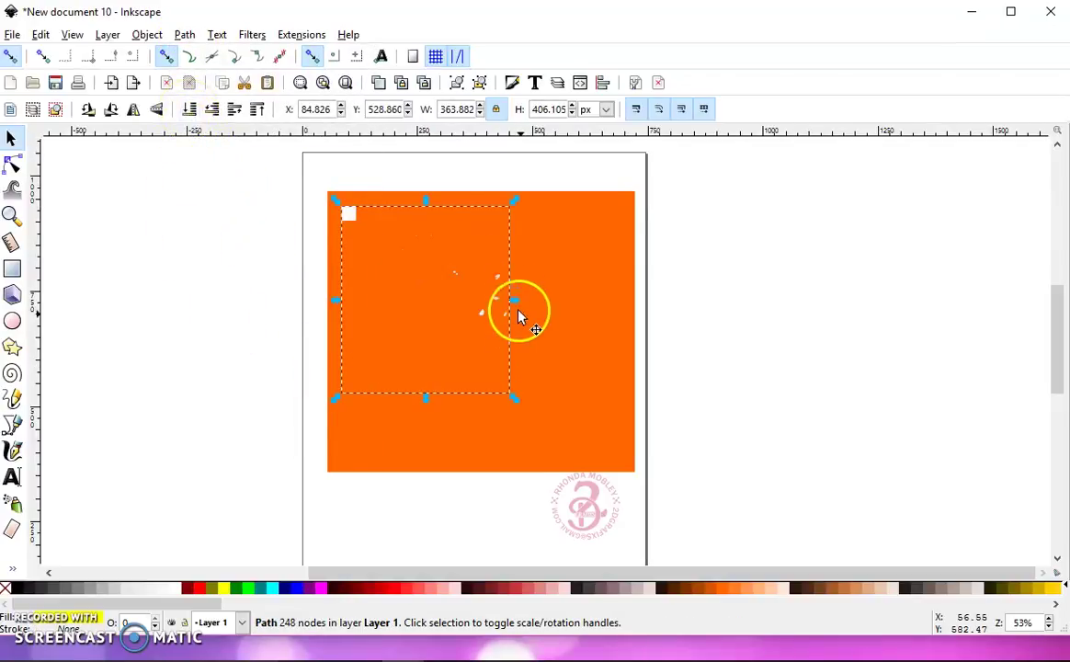
Combine the white square with the white detail shapes and lower the path to the bottom.
left_click(55, 109)
left_click(351, 216)
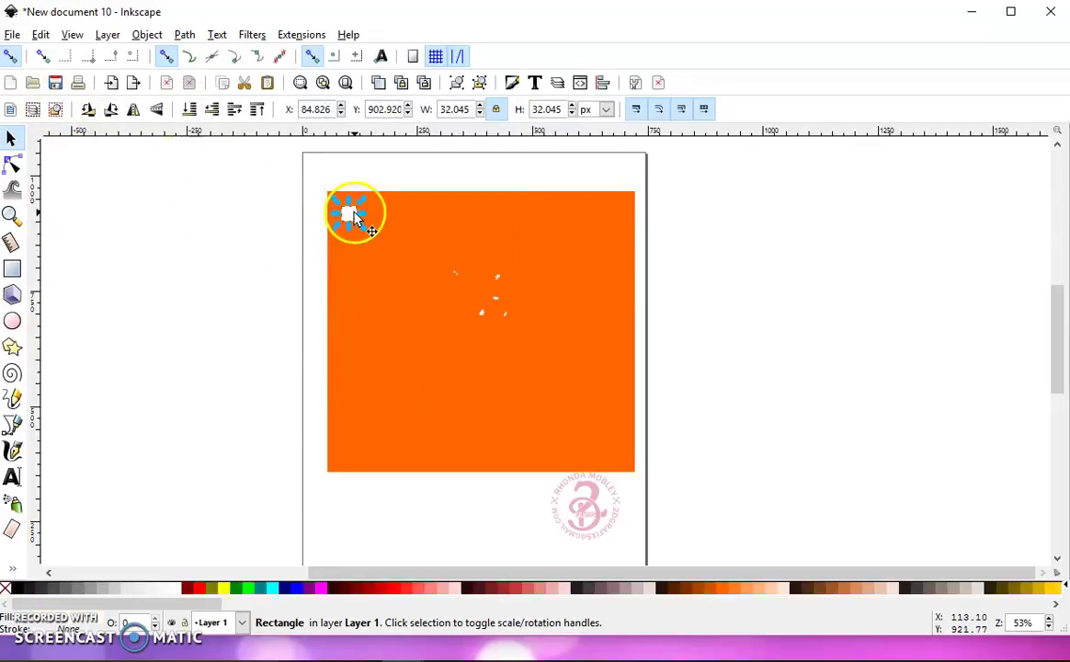
key("shift")
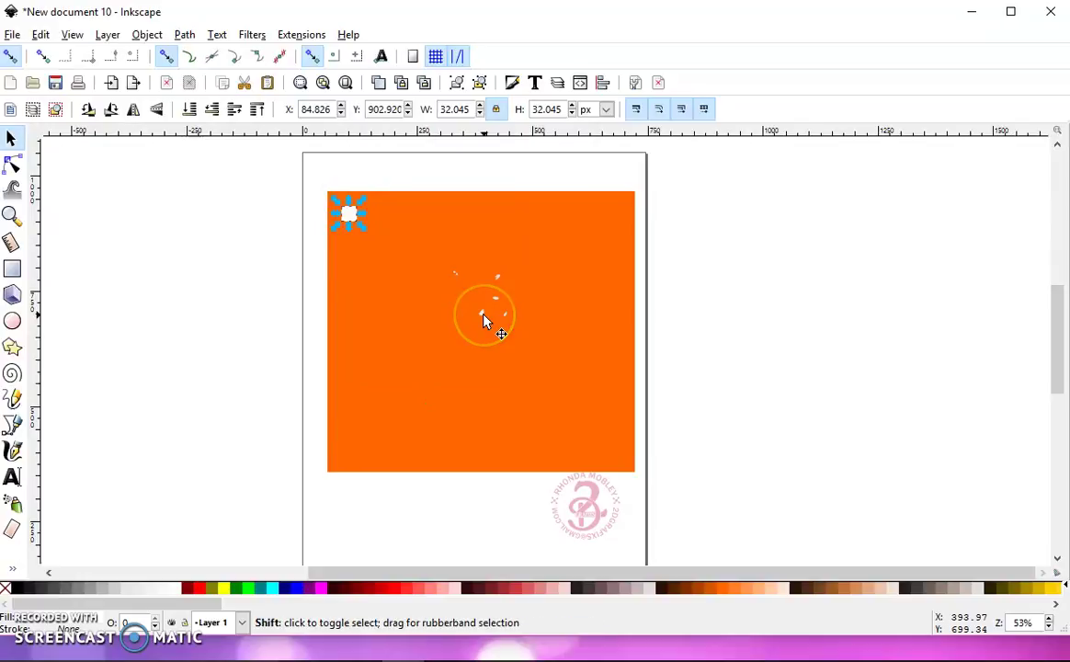
left_click(483, 319, "shift")
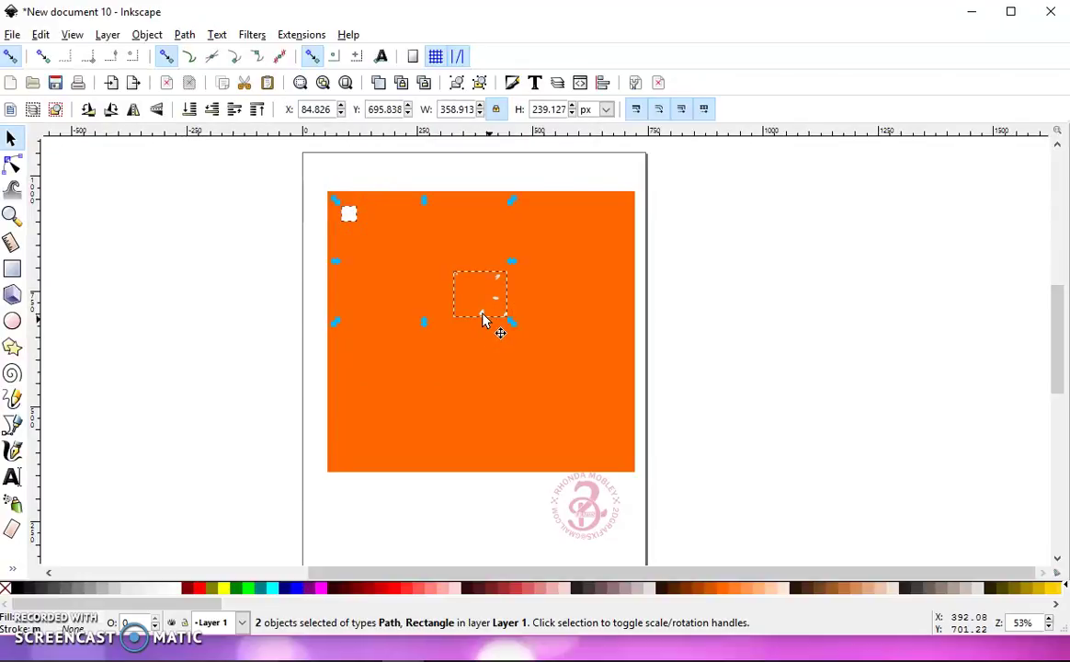
left_click(191, 35)
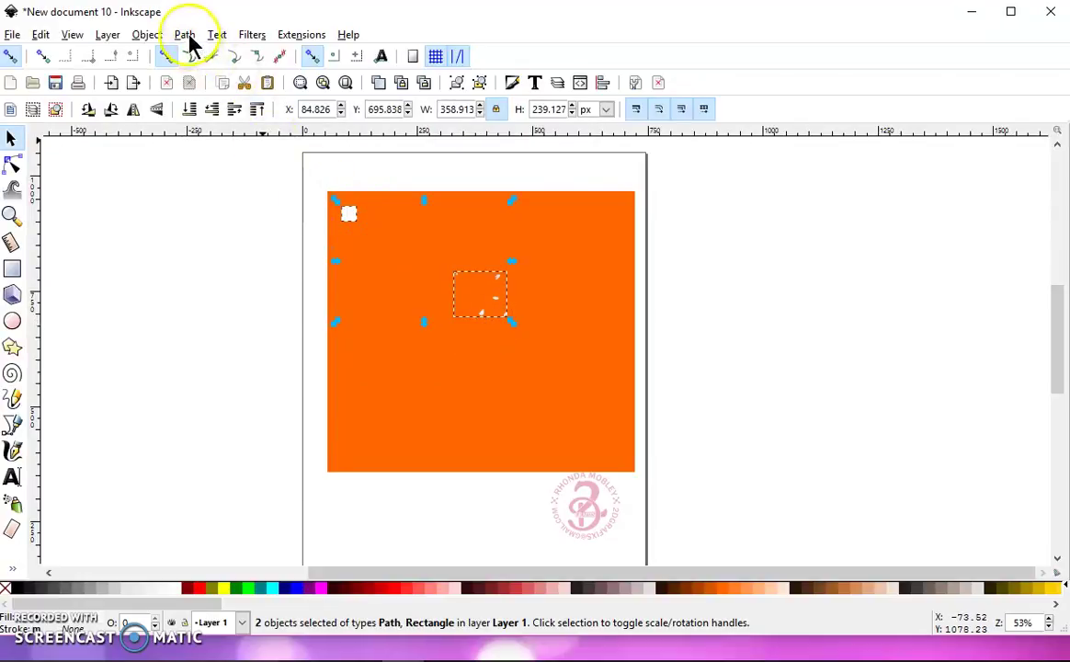
left_click(244, 246)
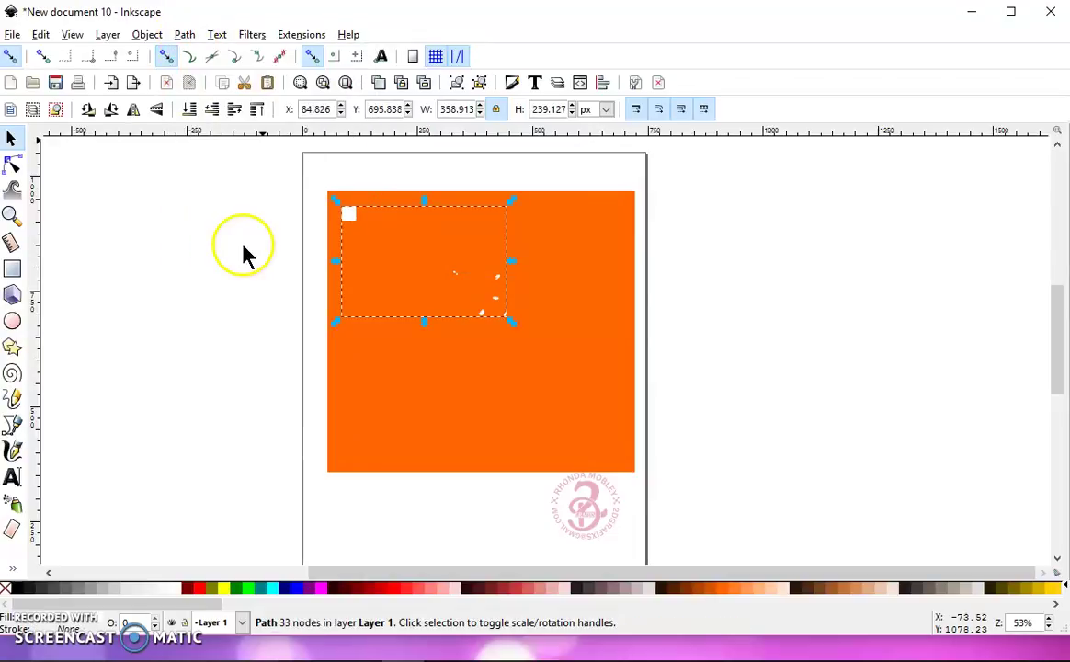
left_click(186, 109)
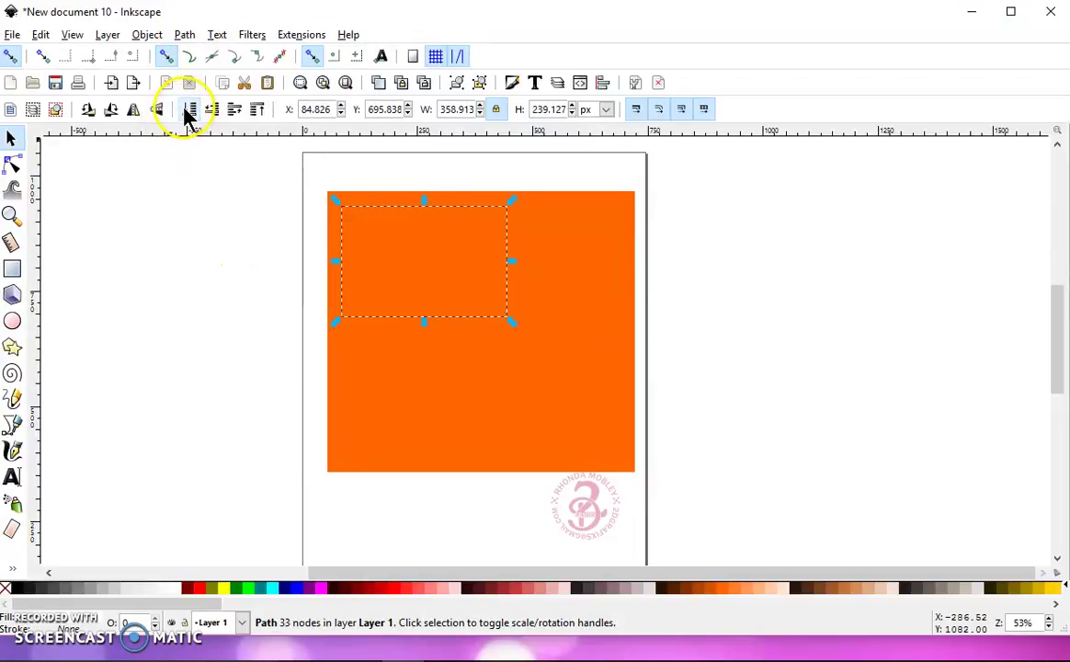
Move the orange cover square off the page and delete it.
left_click(57, 109)
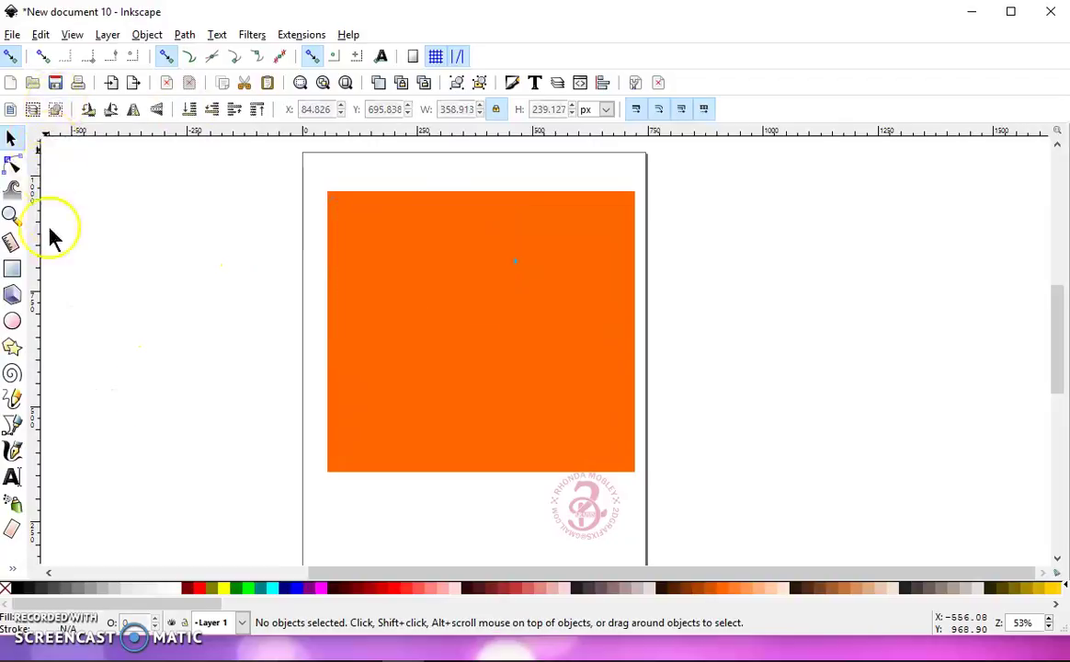
left_click(359, 451)
left_click_drag(365, 443, 801, 448)
key("Delete")
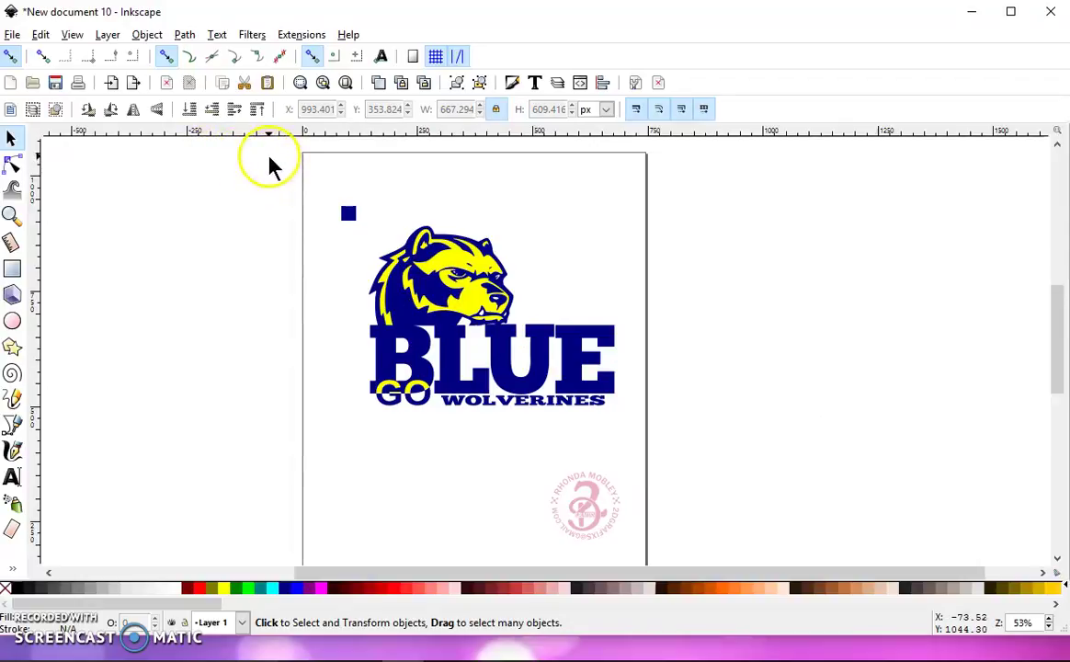
Pull the blue, yellow and white layers apart to inspect each one.
left_click_drag(285, 161, 616, 409)
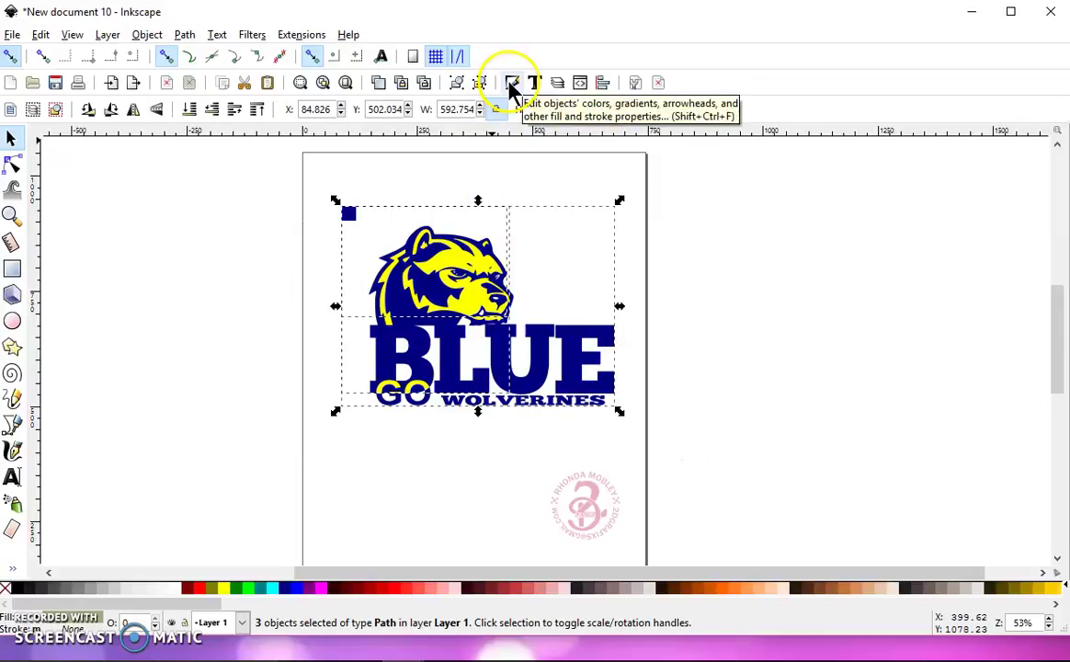
left_click(683, 256)
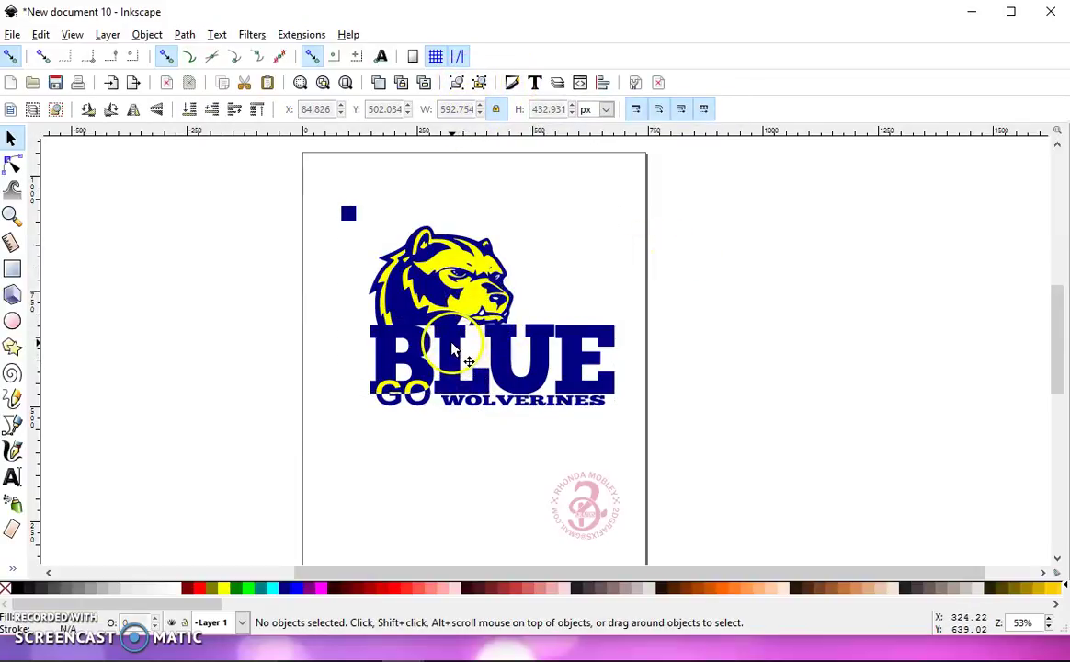
left_click_drag(452, 348, 249, 349)
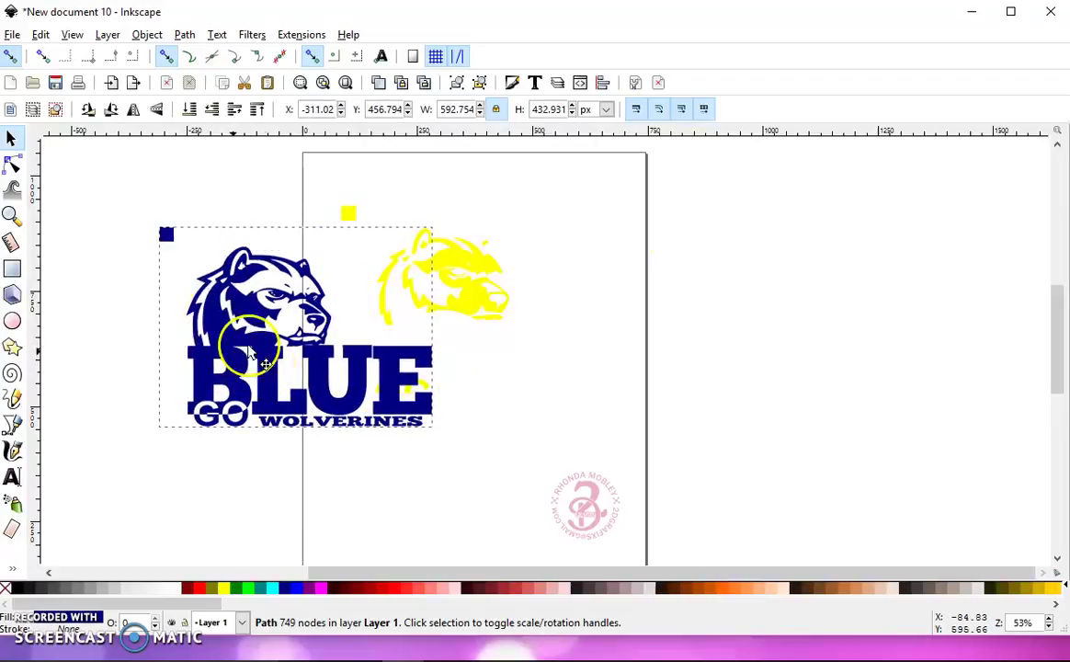
left_click(478, 270)
left_click_drag(478, 270, 298, 259)
left_click_drag(582, 373, 508, 328)
left_click_drag(654, 424, 266, 154)
left_click_drag(428, 245, 333, 276)
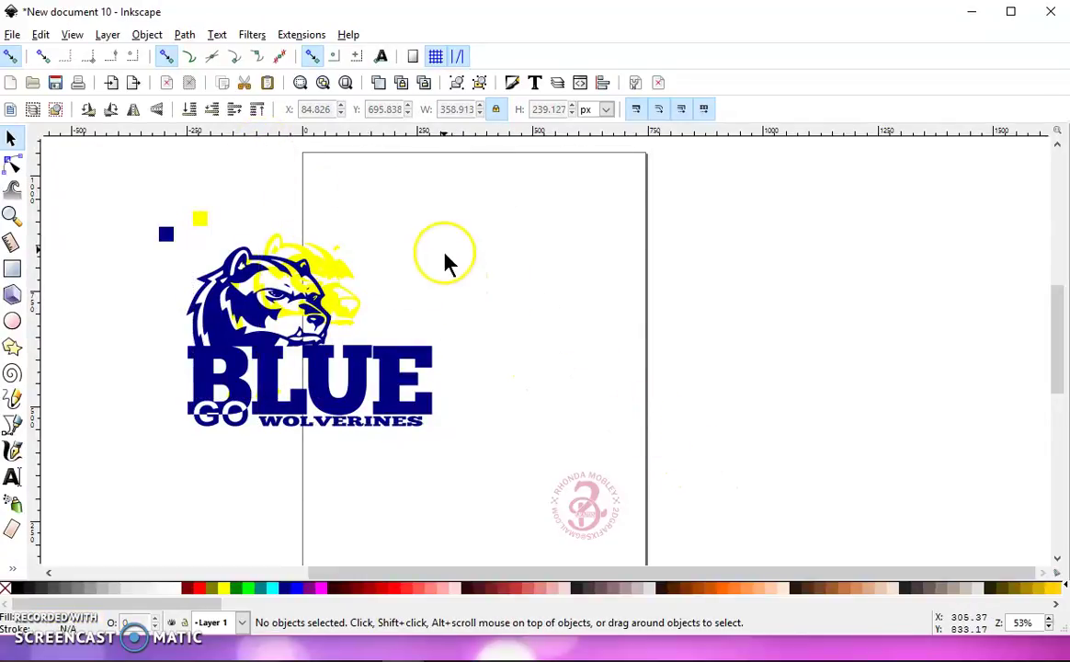
left_click_drag(586, 359, 397, 222)
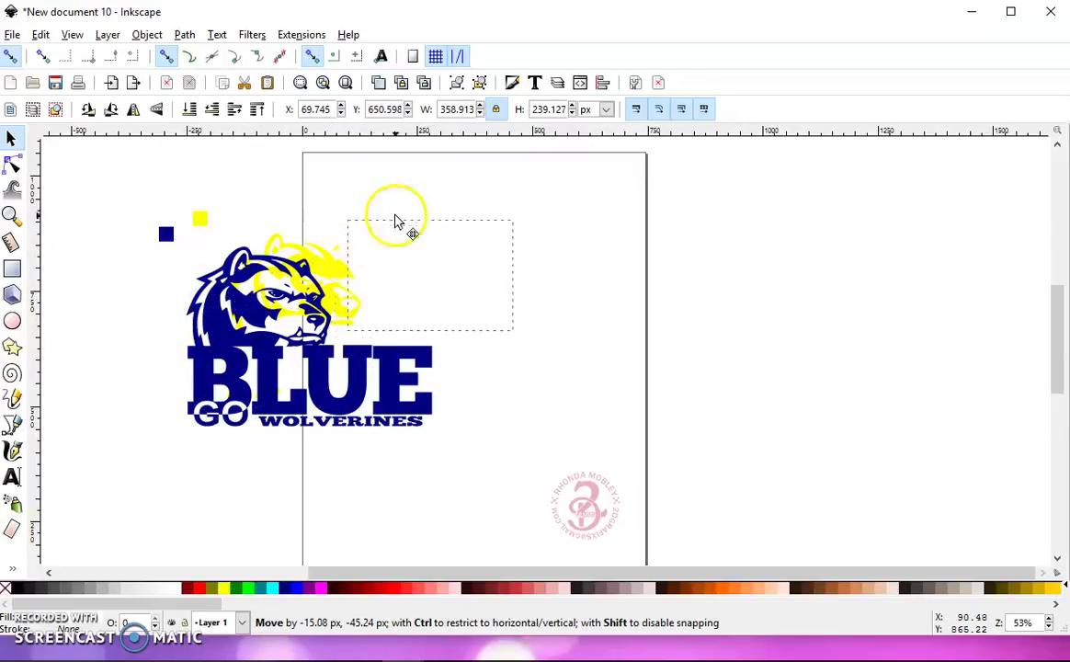
left_click(166, 235)
left_click_drag(179, 252, 204, 227)
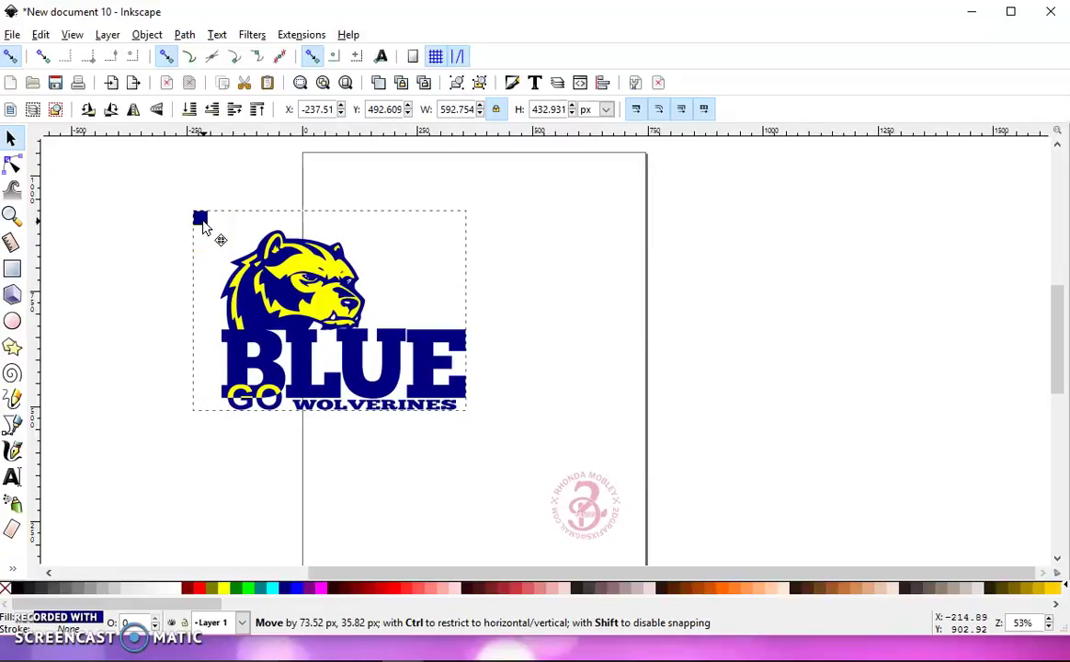
left_click_drag(203, 224, 203, 224)
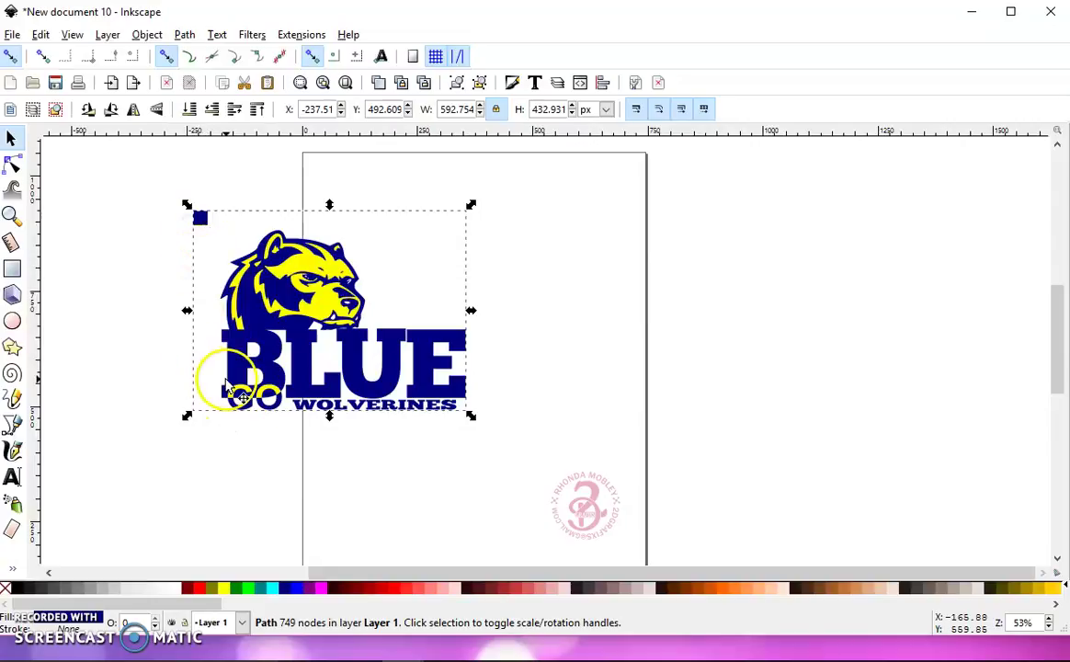
Undo the rearranging and group the three logo layers into one 3-object group.
key("ctrl+z")
key("ctrl+z")
key("ctrl+z")
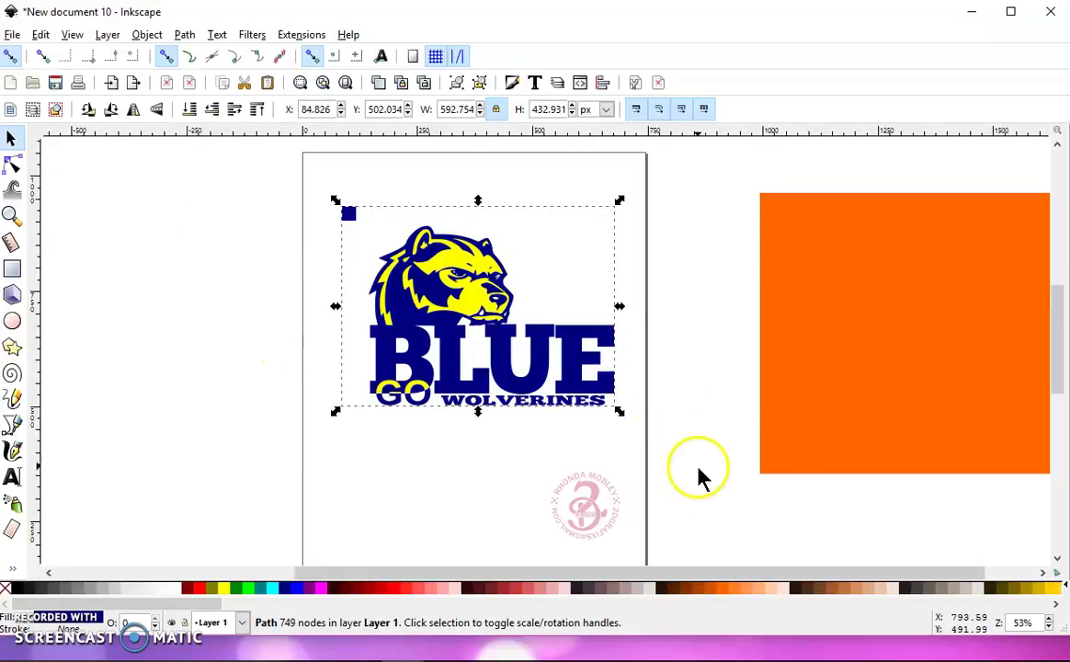
left_click_drag(705, 488, 168, 152)
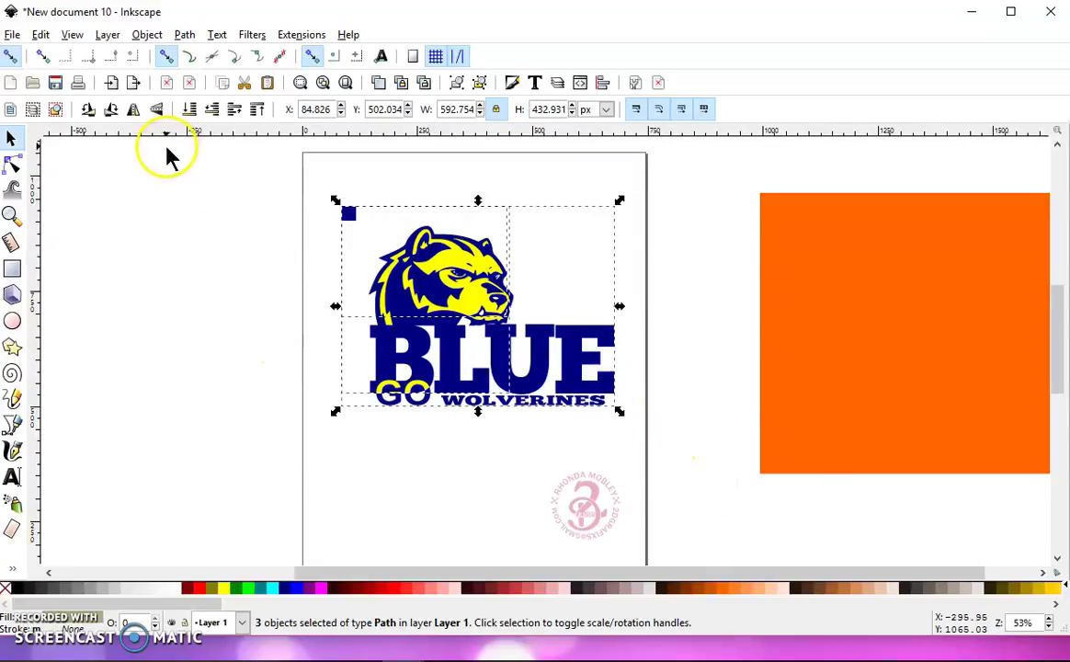
left_click(423, 83)
left_click(12, 34)
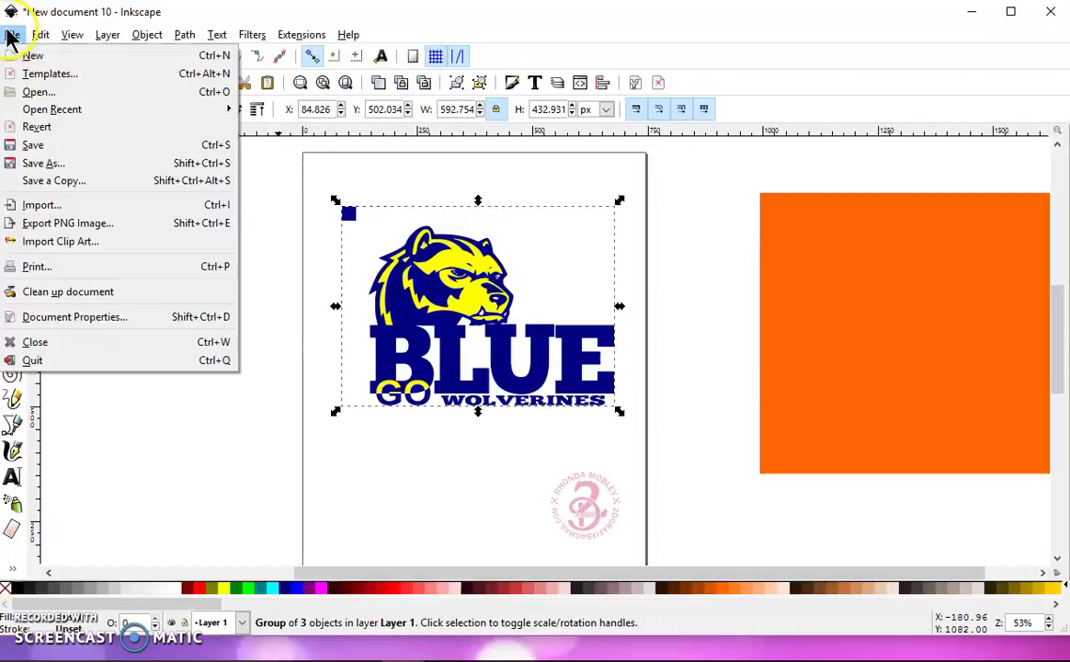
Set Save As to Desktop and Plain SVG, cancel it, and select the orange rectangle beside the page.
left_click(41, 165)
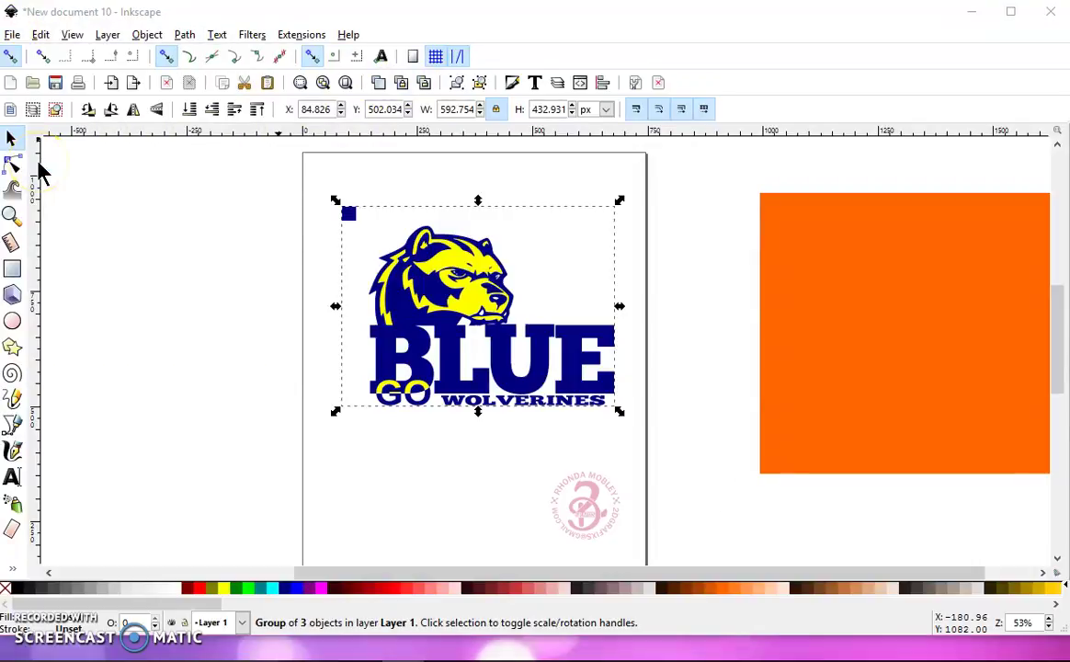
left_click(42, 168)
left_click(203, 347)
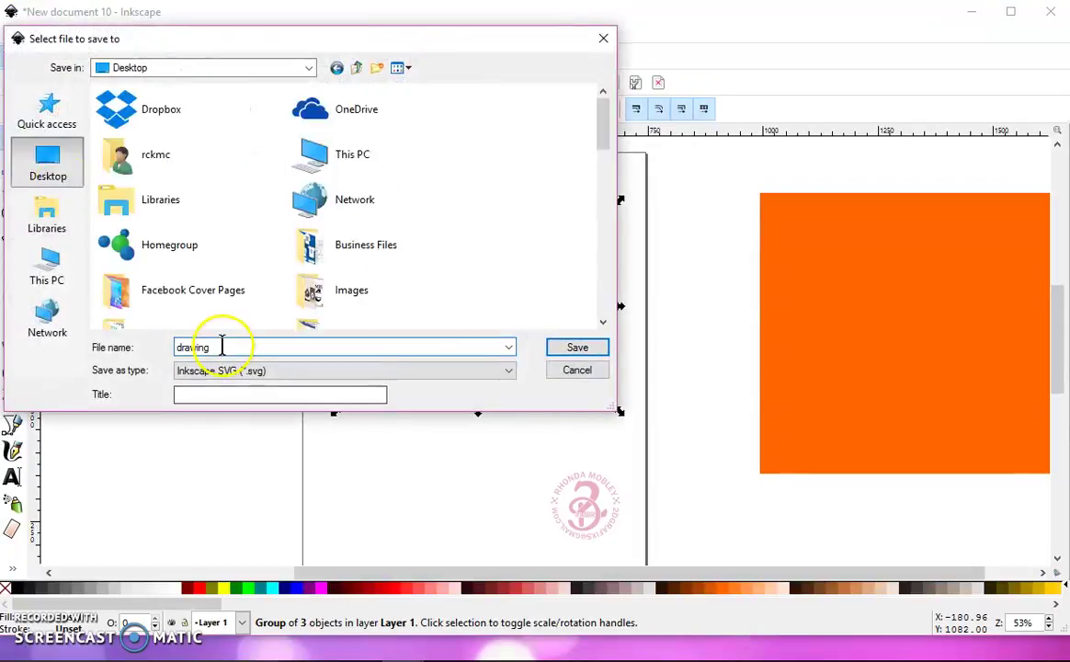
left_click(297, 370)
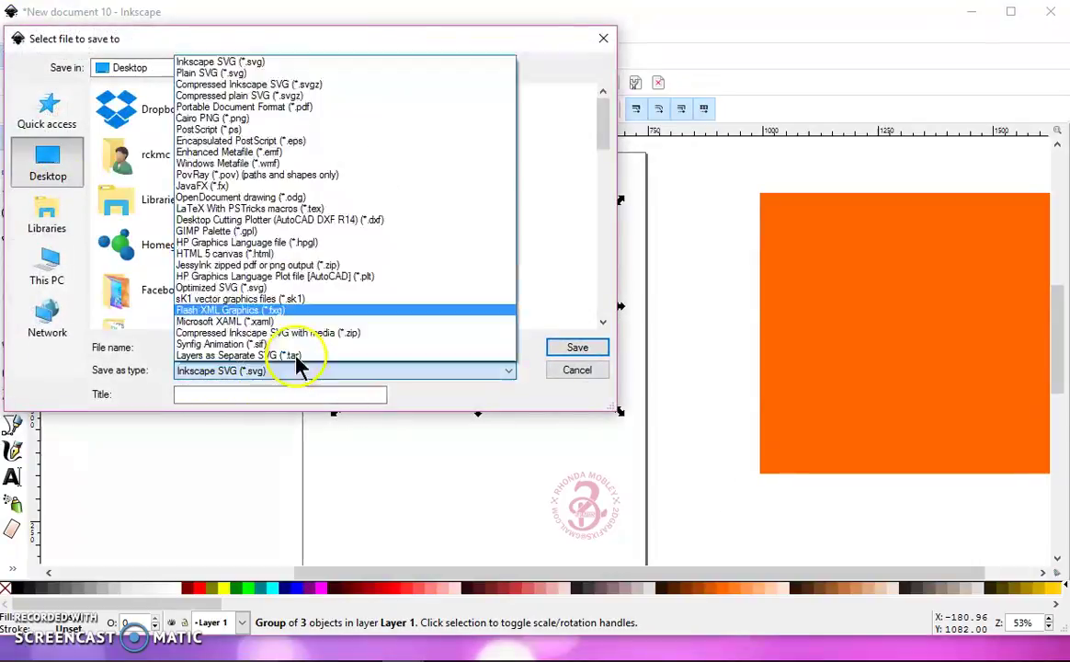
left_click(231, 75)
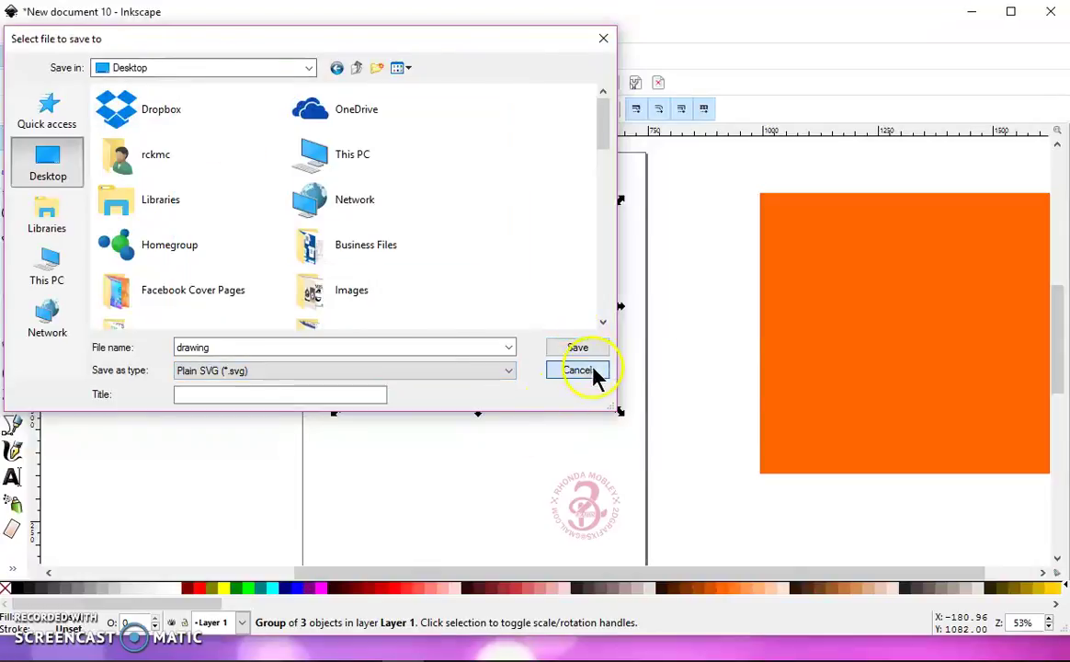
left_click(589, 371)
left_click(809, 358)
key("Delete")
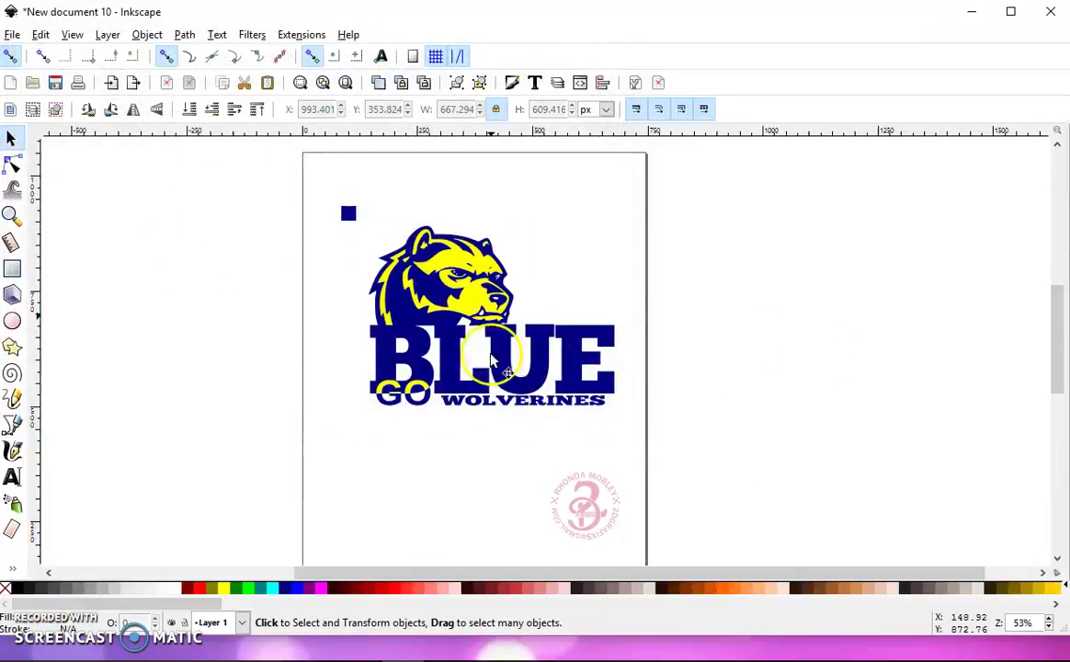